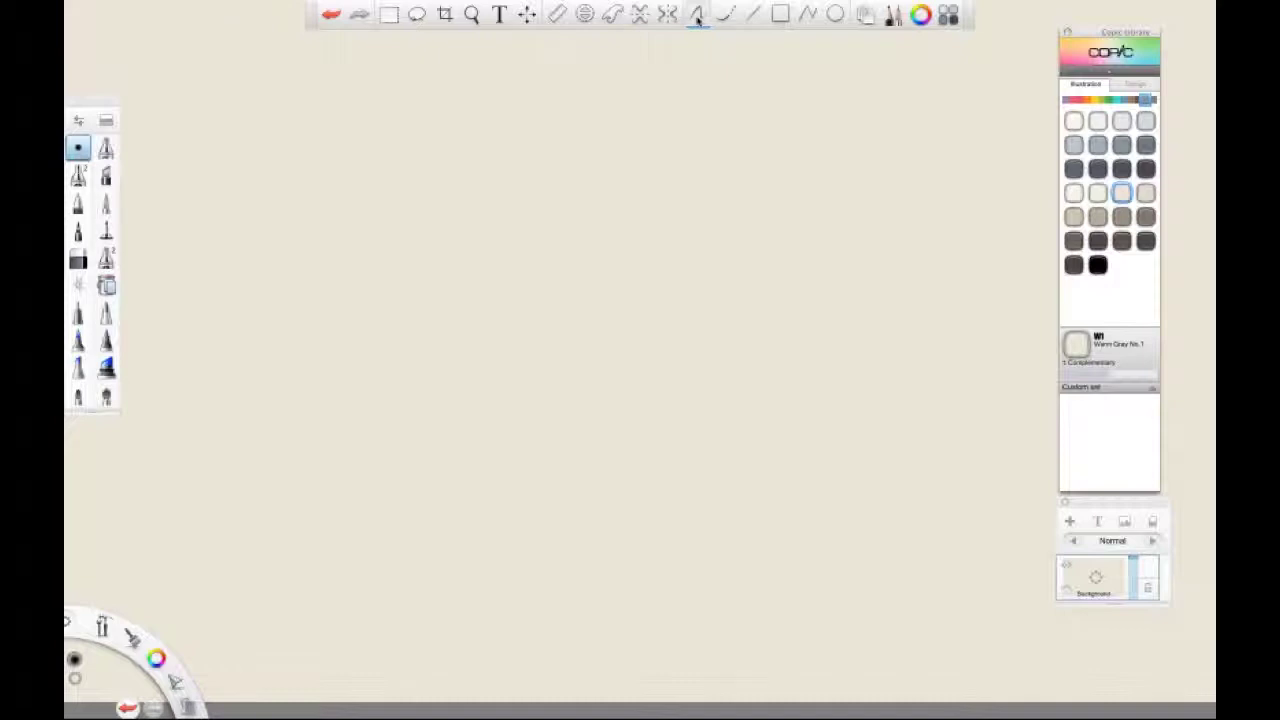
# Step: Add a new layer above the background and name it "side view"
pyautogui.click(752, 14)
pyautogui.click(836, 13)
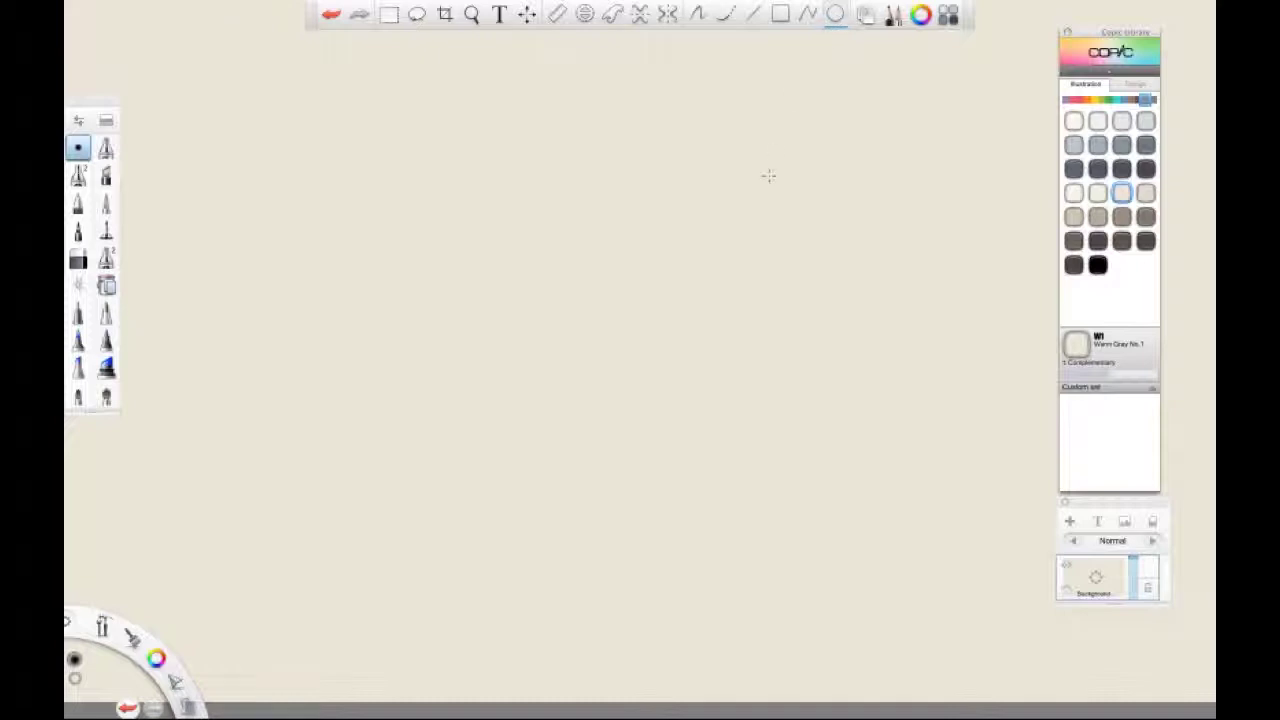
pyautogui.click(1069, 522)
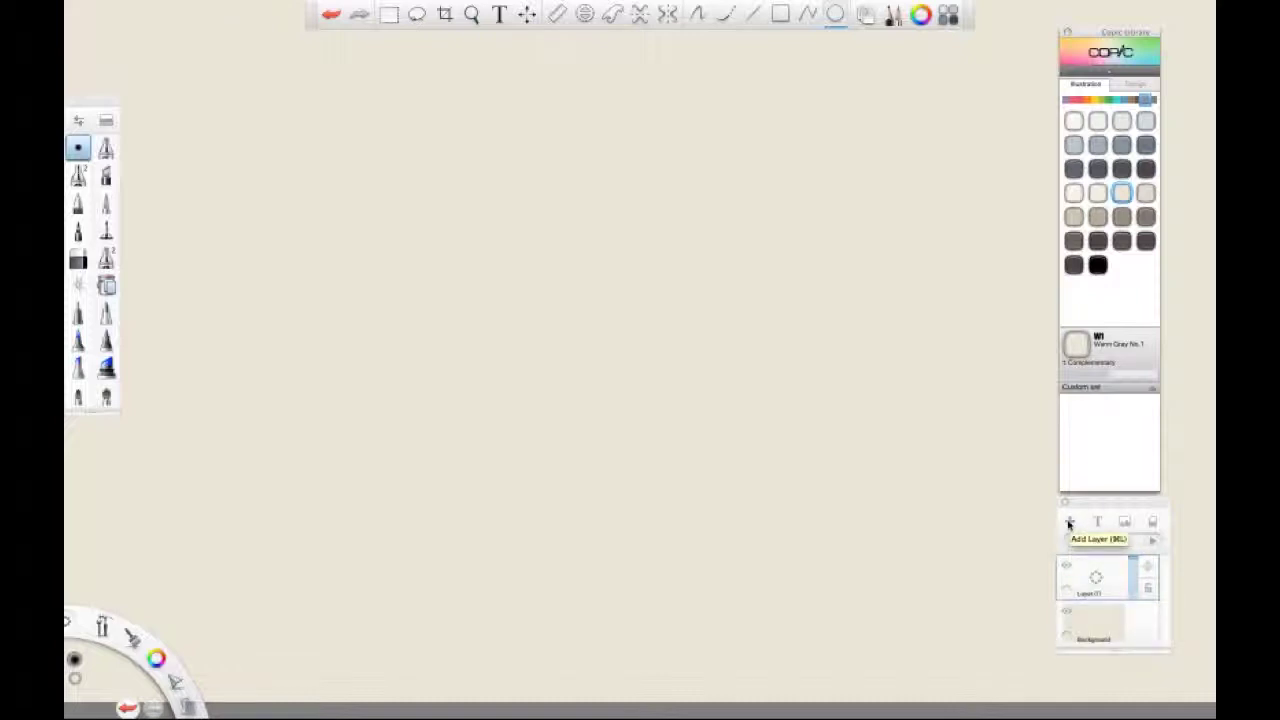
pyautogui.click(1094, 576)
pyautogui.moveTo(1091, 576); pyautogui.dragTo(1129, 574)
pyautogui.moveTo(1133, 449); pyautogui.dragTo(647, 318)
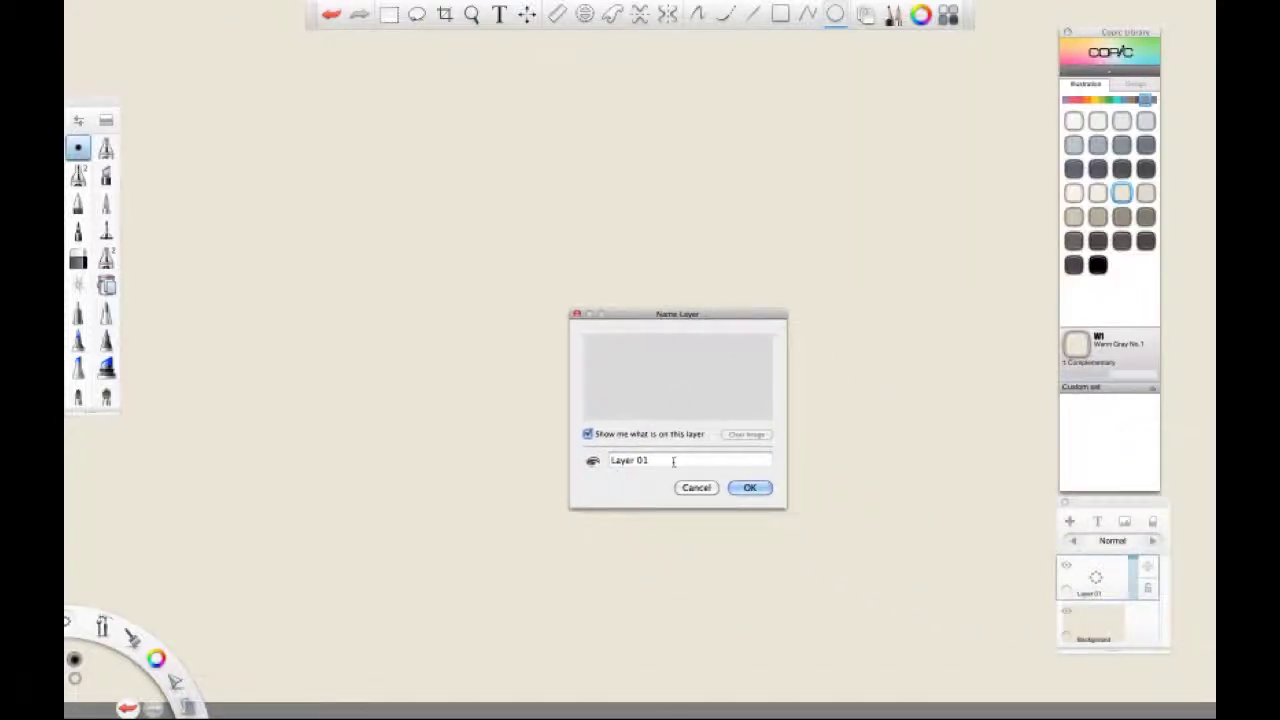
pyautogui.click(676, 459)
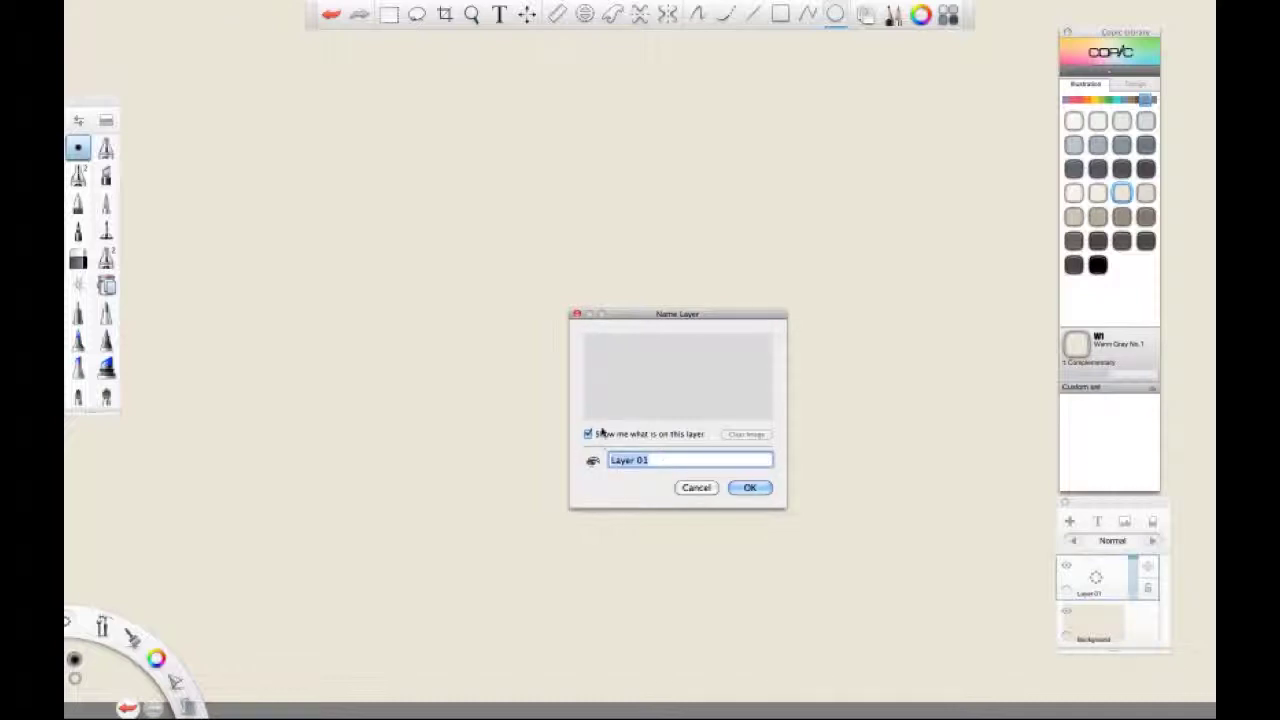
pyautogui.write('side view')
pyautogui.press('Return')
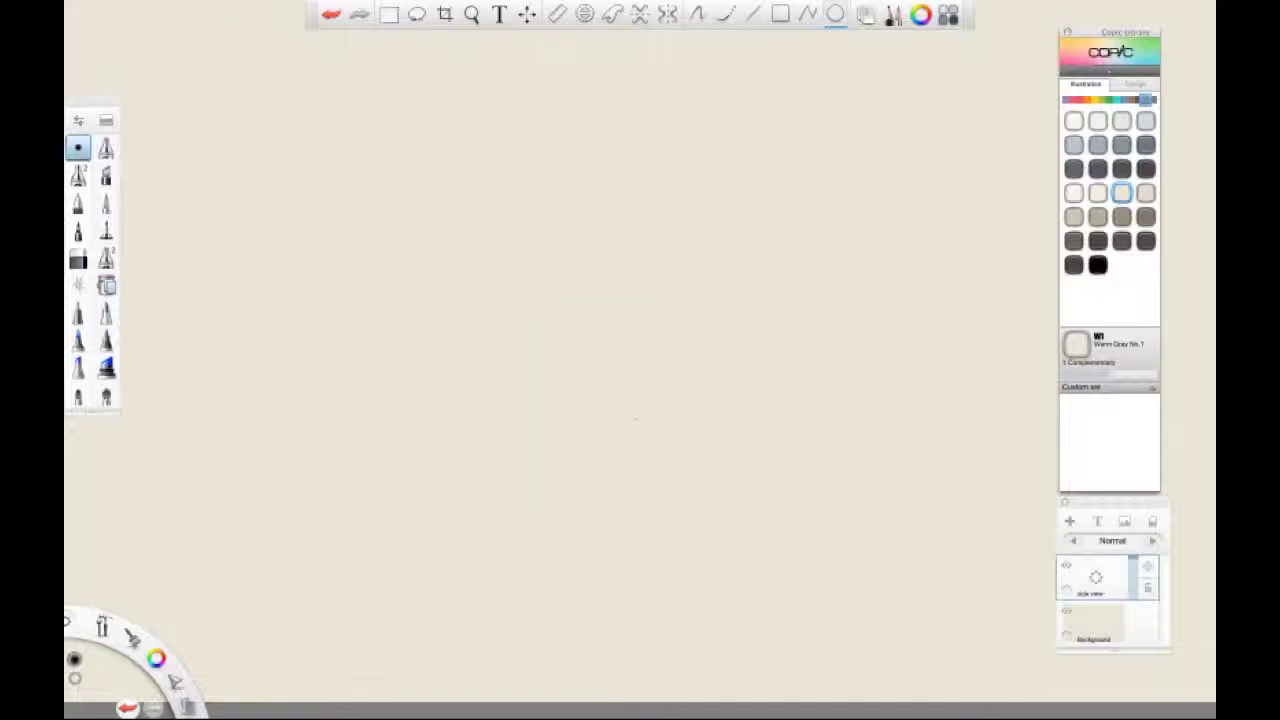
# Step: Draw a trapezoid bike frame outline with straight lines in Cool Gray No. 7, with the shorter edge on top
pyautogui.click(752, 16)
pyautogui.moveTo(286, 220); pyautogui.dragTo(354, 126)
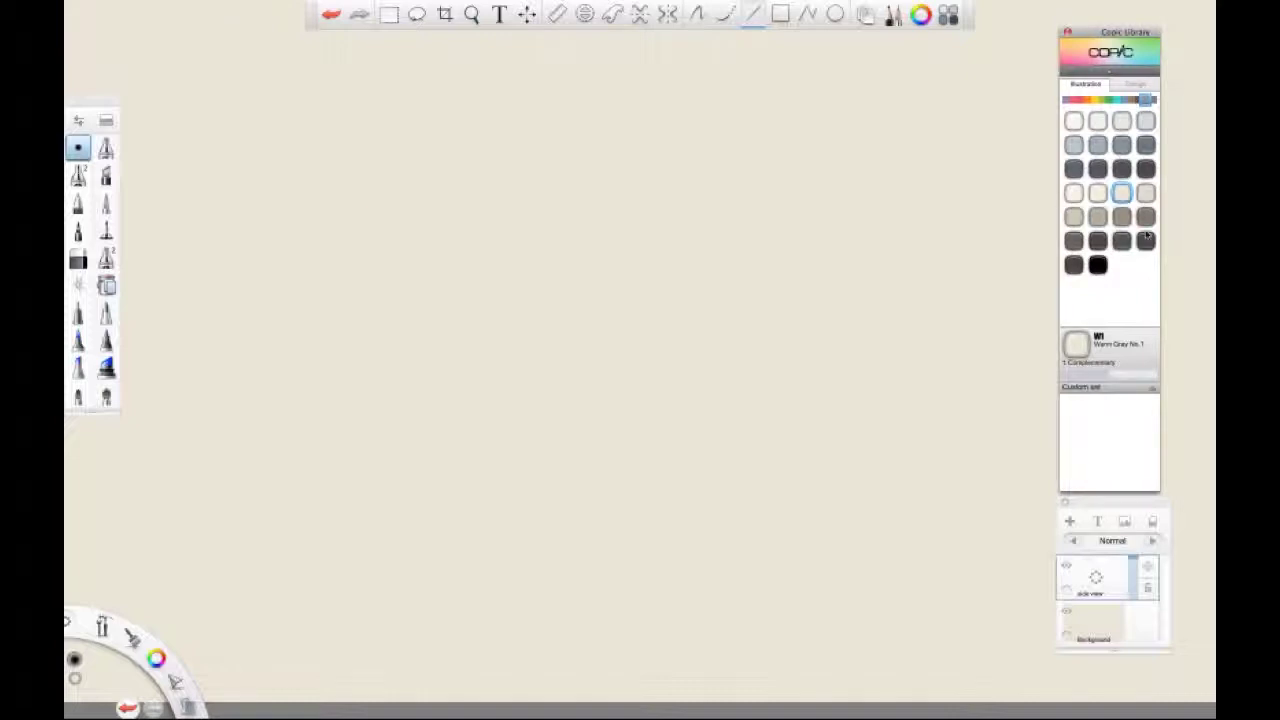
pyautogui.click(1074, 169)
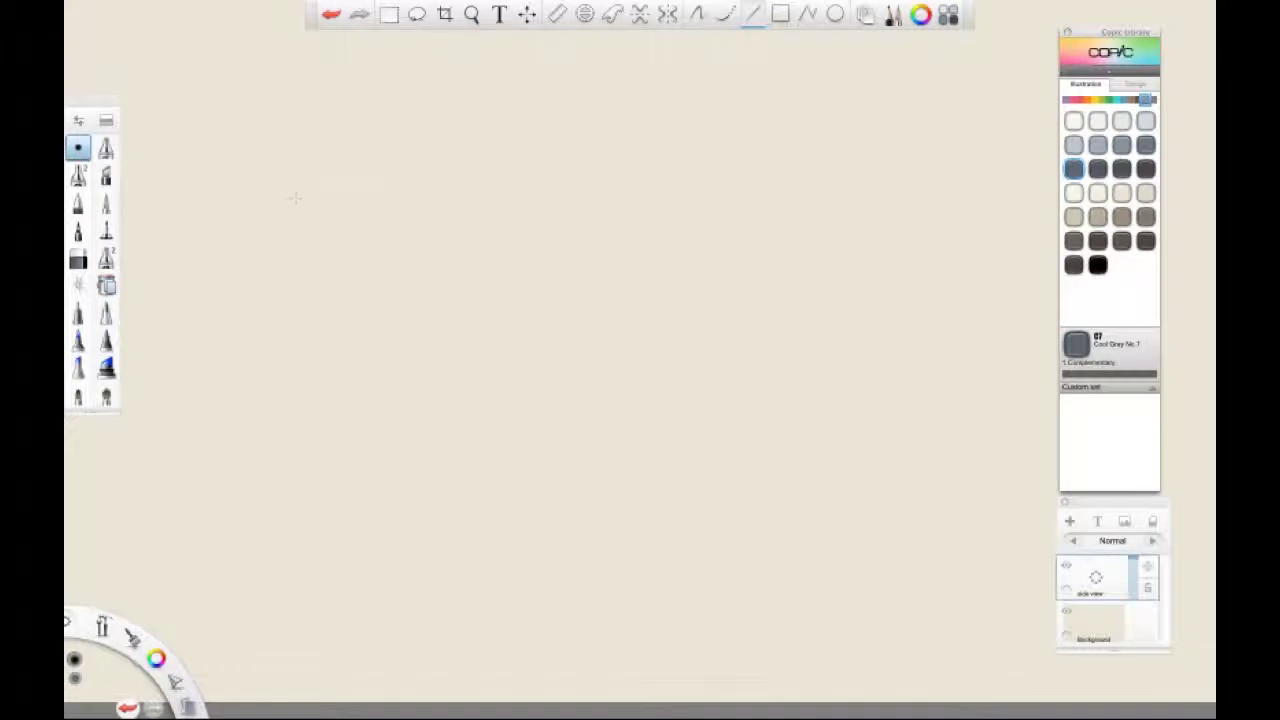
pyautogui.moveTo(274, 213)
pyautogui.mouseDown()
pyautogui.moveTo(331, 121)
pyautogui.moveTo(469, 120)
pyautogui.mouseUp()
pyautogui.moveTo(507, 184)
pyautogui.mouseDown()
pyautogui.moveTo(526, 213)
pyautogui.moveTo(270, 216)
pyautogui.mouseUp()
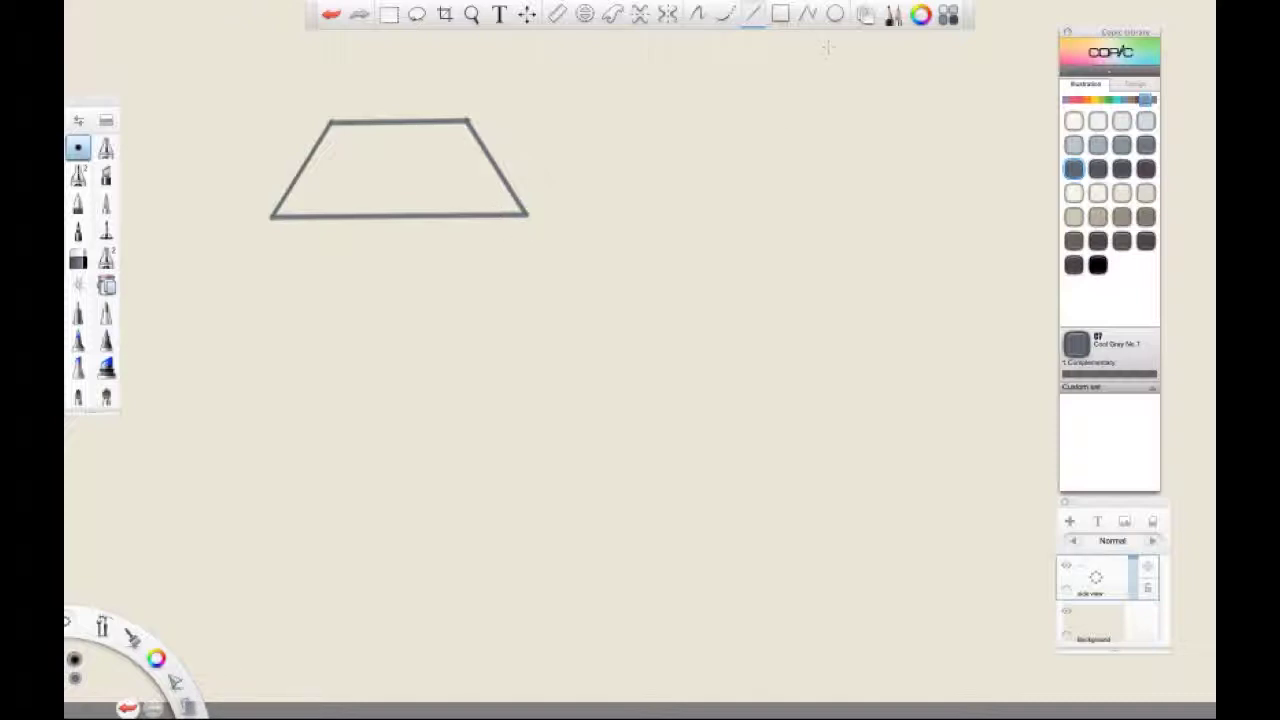
# Step: Draw two equal wheel circles centred on the trapezoid's lower corners and a small circle at its upper-left corner
pyautogui.click(835, 15)
pyautogui.moveTo(312, 176); pyautogui.dragTo(266, 226)
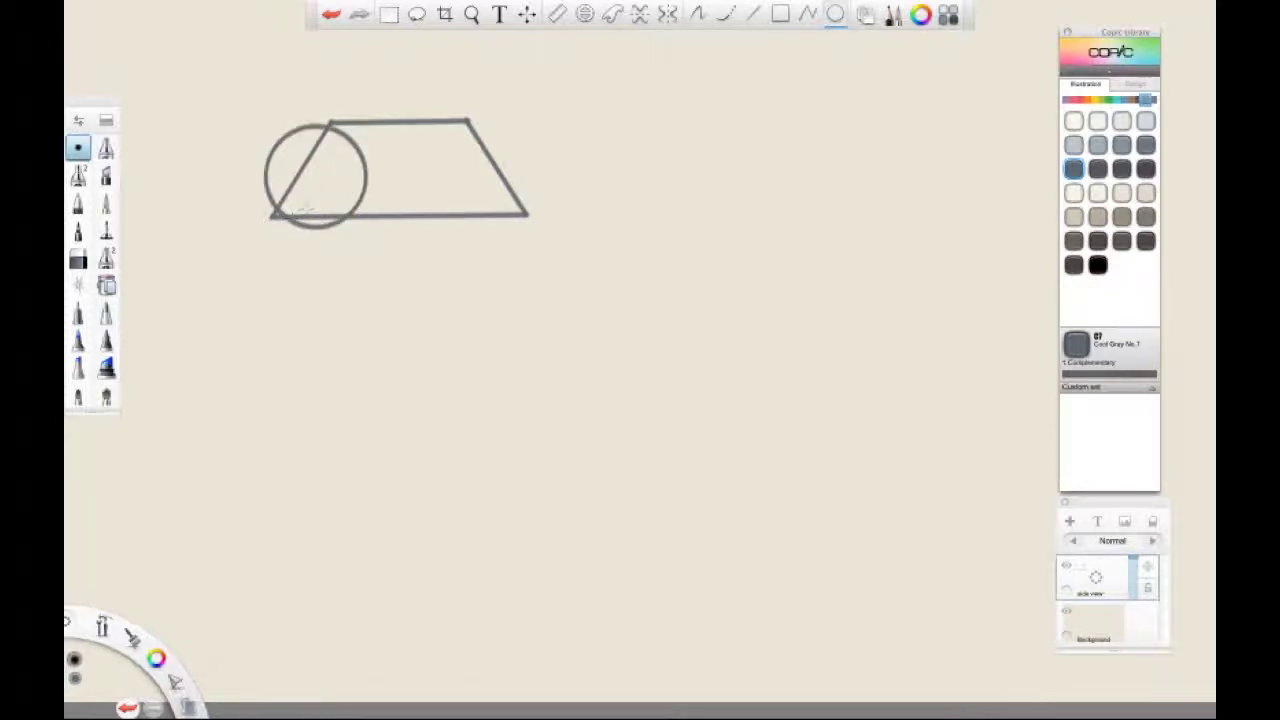
pyautogui.hotkey('ctrl', 'z')
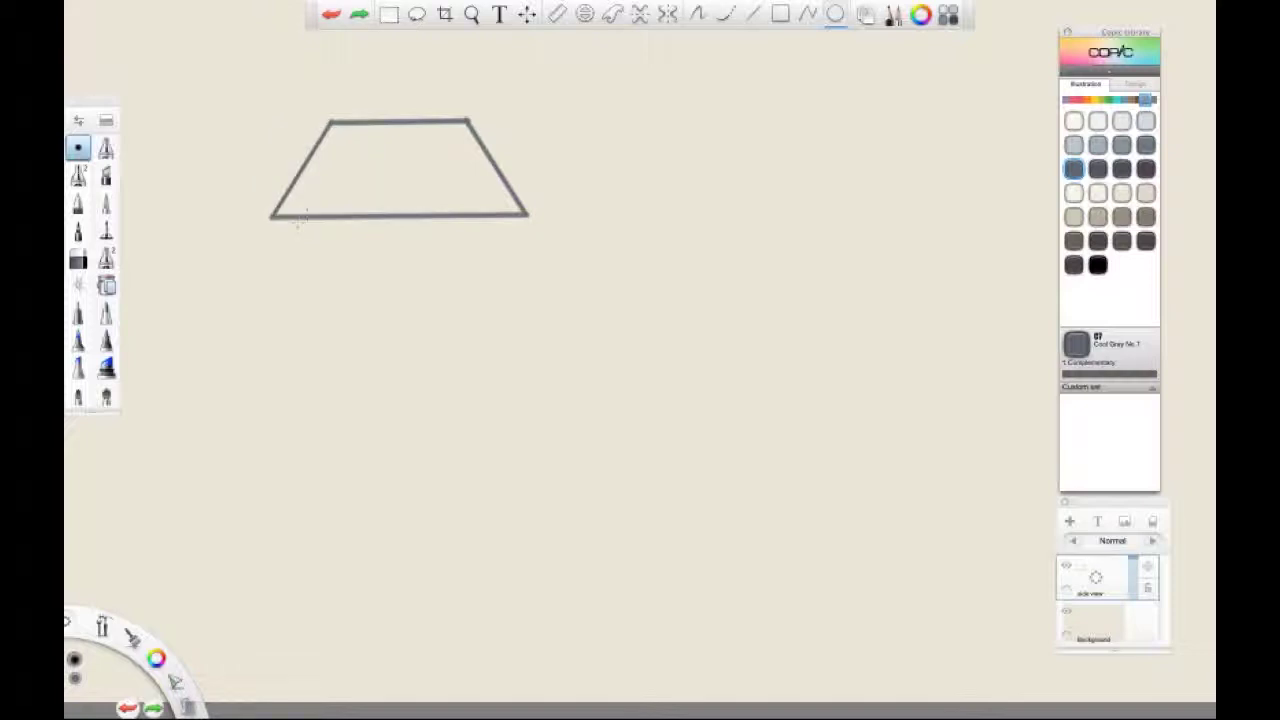
pyautogui.moveTo(270, 220); pyautogui.dragTo(321, 186)
pyautogui.moveTo(527, 215); pyautogui.dragTo(565, 190)
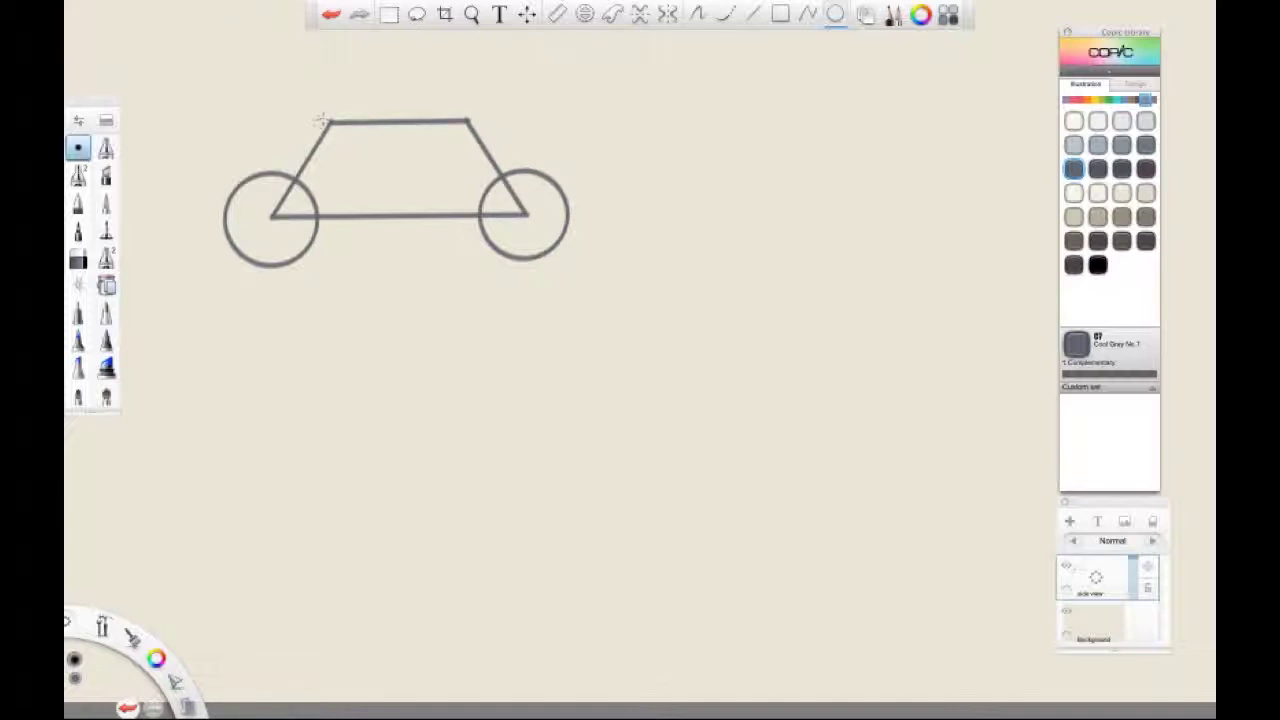
pyautogui.moveTo(320, 121); pyautogui.dragTo(333, 112)
# Step: Reduce the brush size to about 5.1 and draw the front fork and the double-line lower frame tube reaching the rear wheel
pyautogui.click(752, 13)
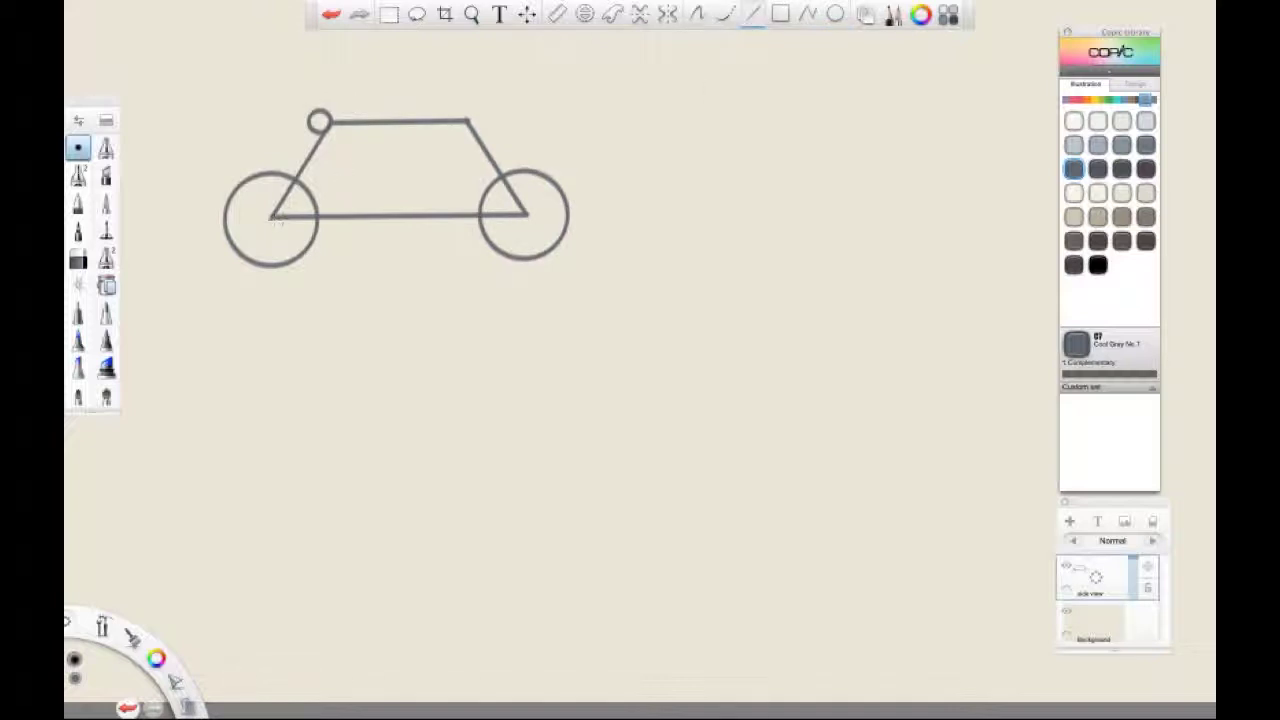
pyautogui.press('[')
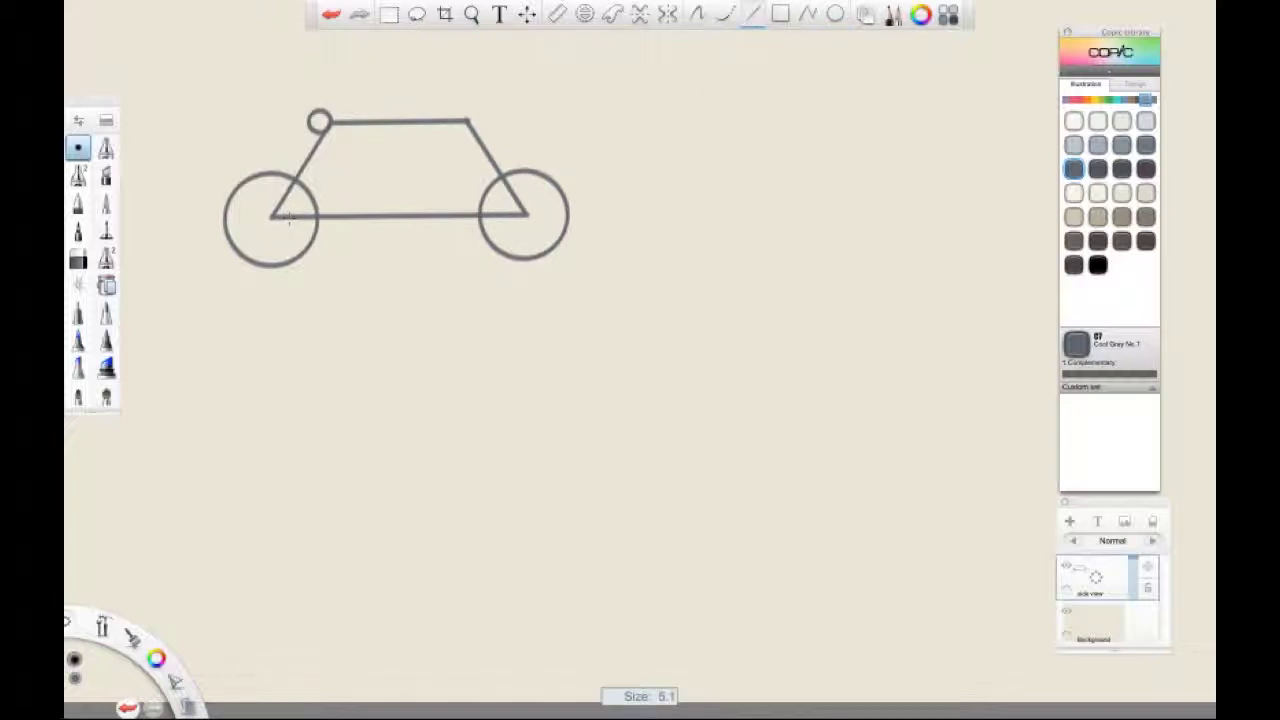
pyautogui.moveTo(282, 215); pyautogui.dragTo(352, 139)
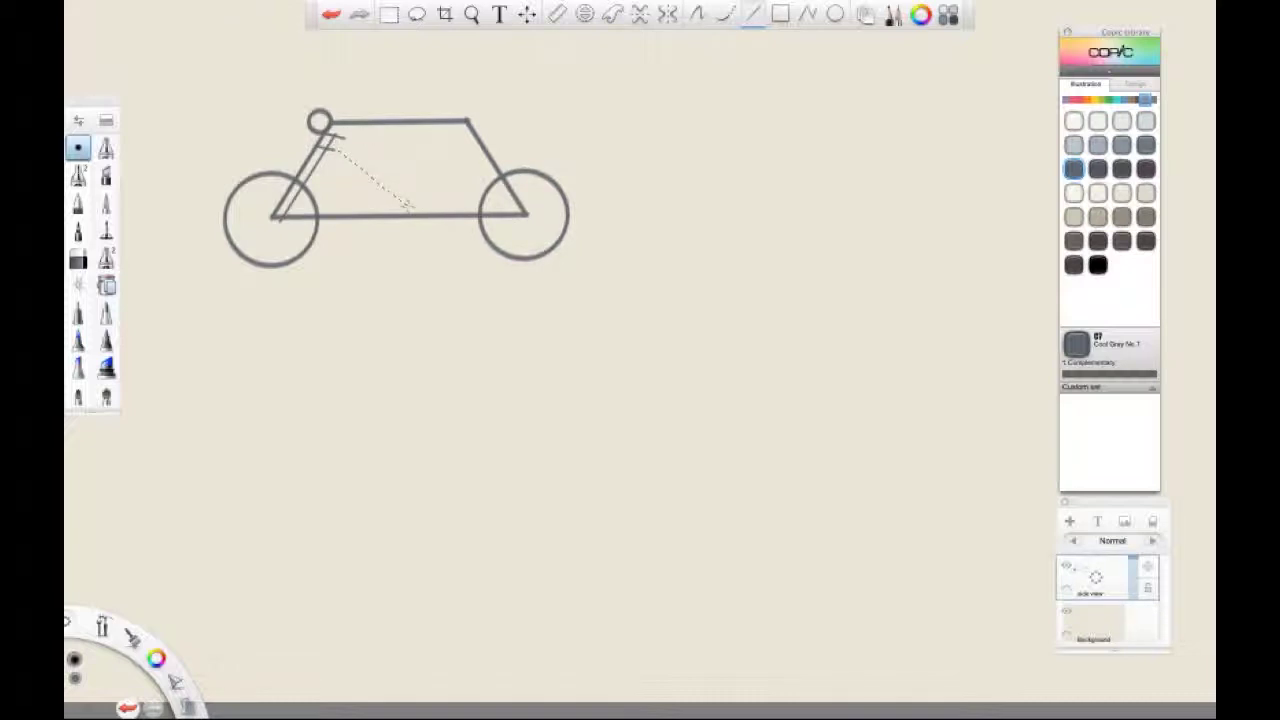
pyautogui.click(413, 210)
pyautogui.click(479, 207)
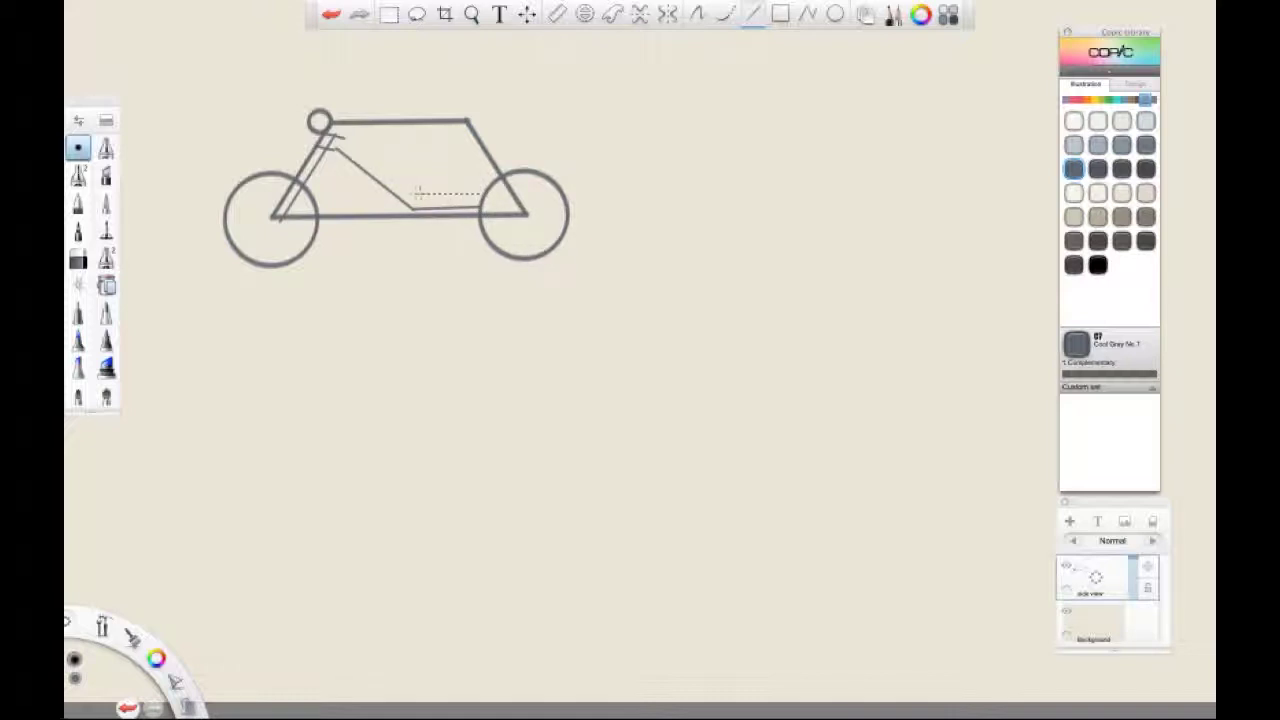
pyautogui.click(339, 138)
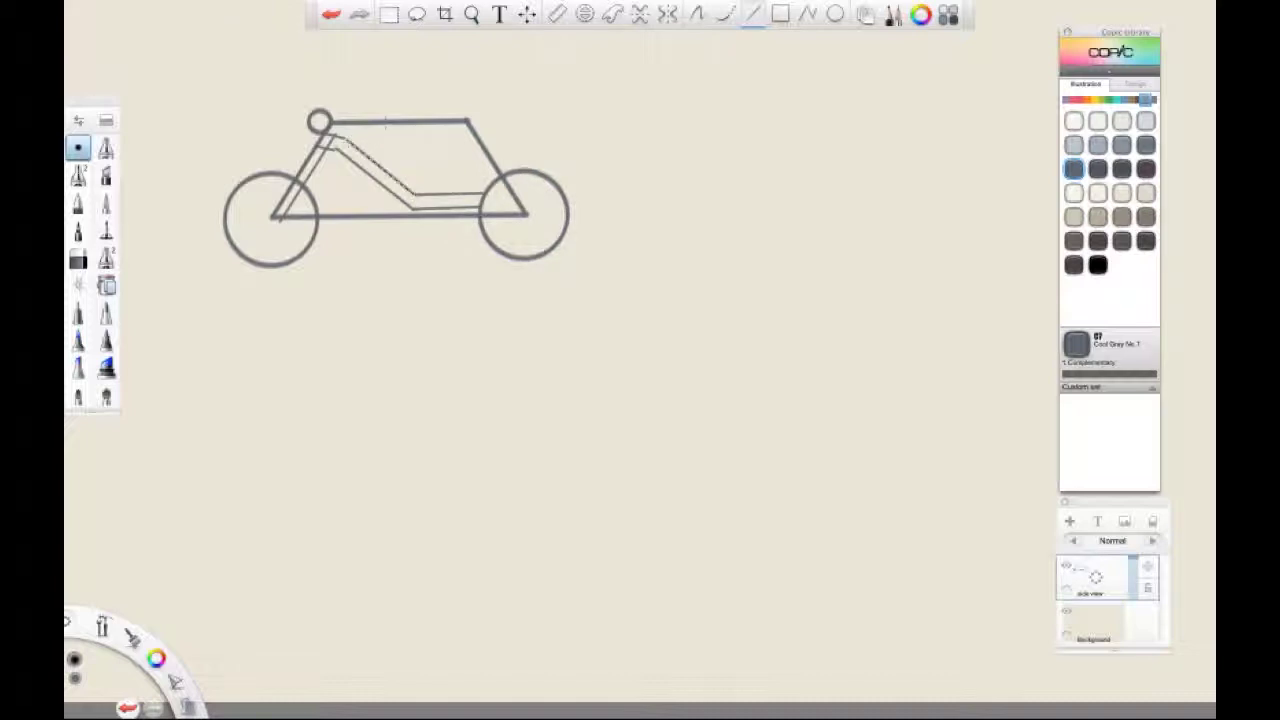
# Step: Draw the upper frame tube, the slanted seat post and a narrow seat on the bike with straight lines
pyautogui.click(433, 150)
pyautogui.click(430, 158)
pyautogui.click(449, 128)
pyautogui.click(452, 128)
pyautogui.moveTo(427, 128); pyautogui.dragTo(465, 126)
pyautogui.click(464, 113)
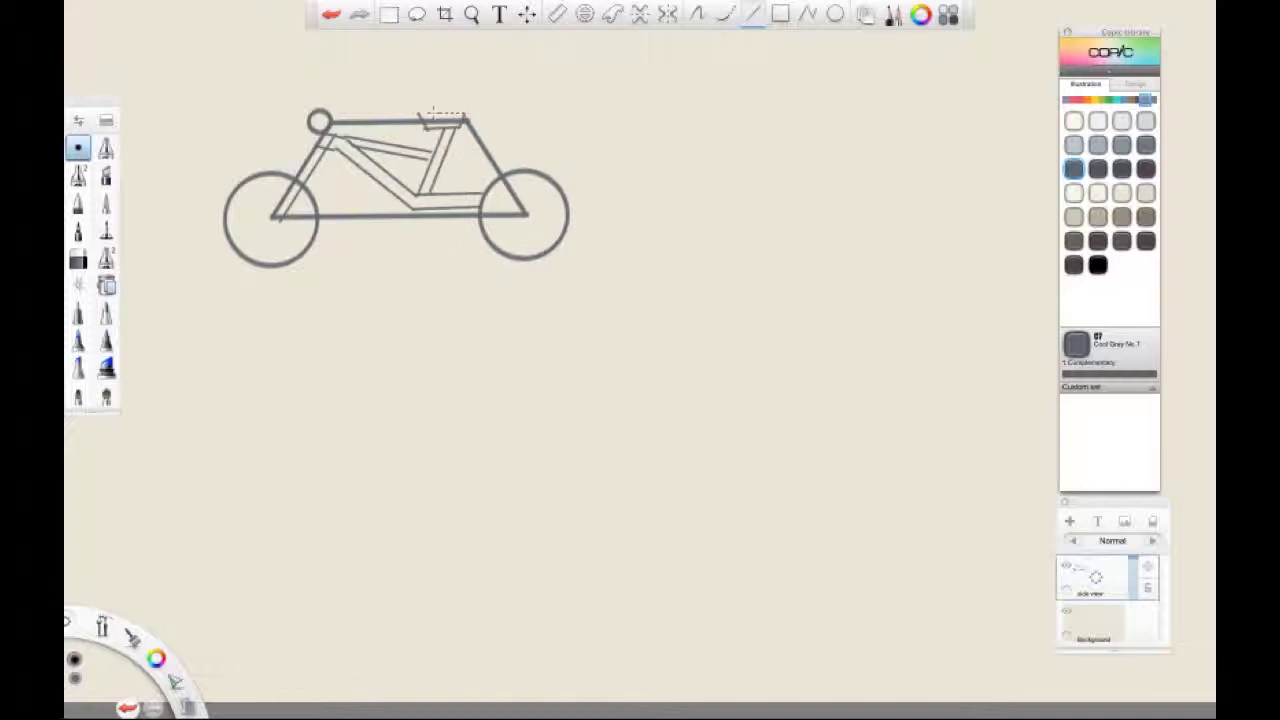
pyautogui.click(419, 113)
# Step: Move the side-view bike sketch up into the canvas's upper-left corner and return to freehand drawing
pyautogui.click(527, 15)
pyautogui.moveTo(508, 196)
pyautogui.mouseDown()
pyautogui.moveTo(456, 158)
pyautogui.moveTo(428, 150)
pyautogui.moveTo(430, 166)
pyautogui.mouseUp()
pyautogui.moveTo(520, 118)
pyautogui.mouseDown()
pyautogui.moveTo(757, 497)
pyautogui.moveTo(727, 38)
pyautogui.mouseUp()
pyautogui.click(698, 14)
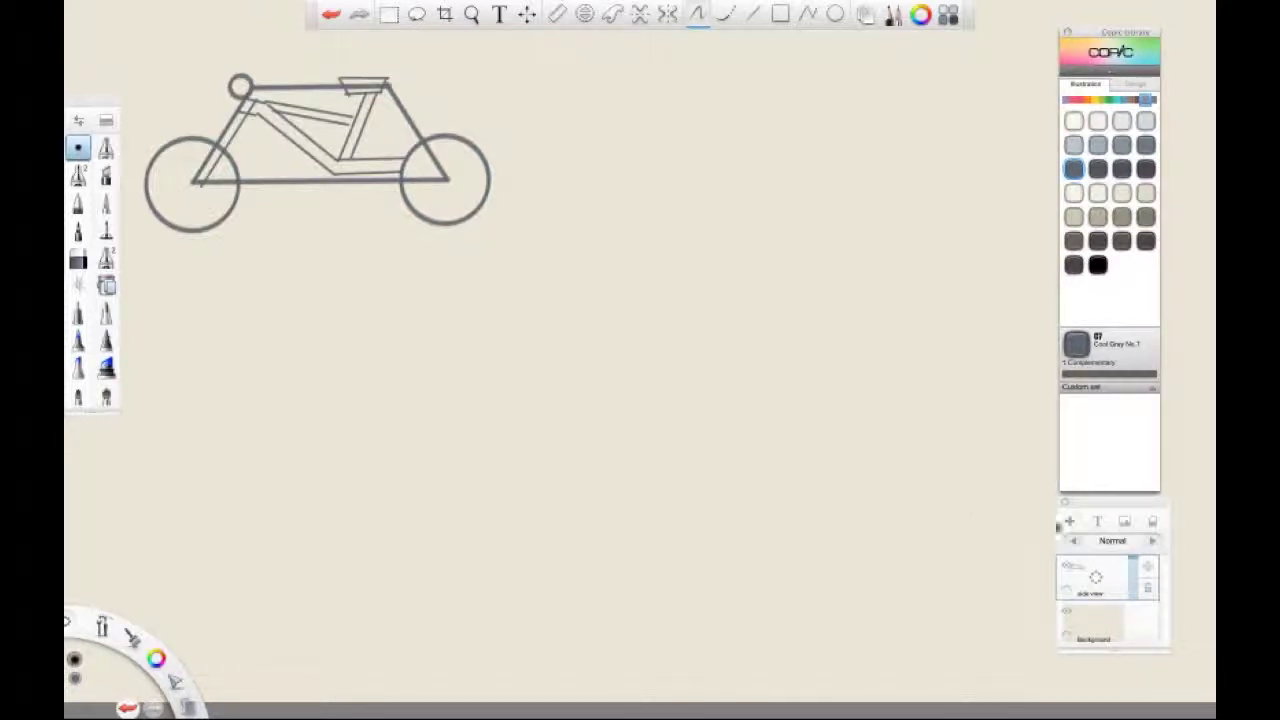
# Step: Add another layer above the side view and name it "perspective"
pyautogui.click(1069, 523)
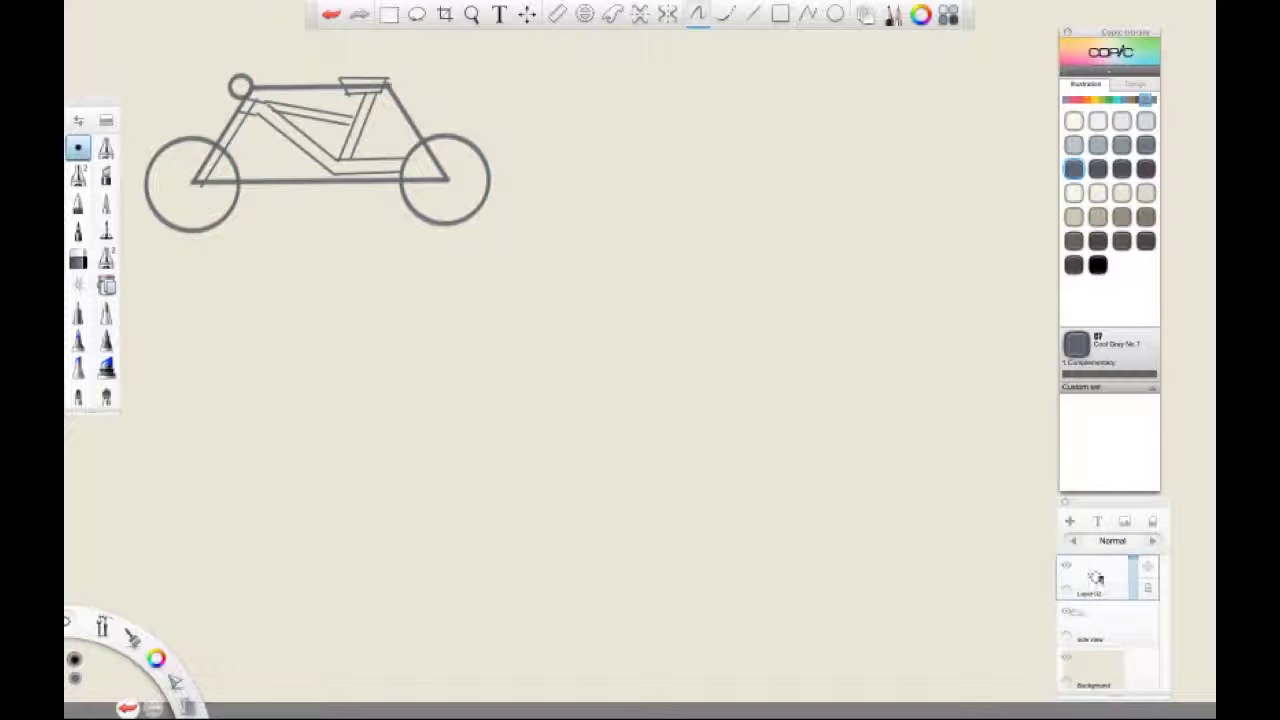
pyautogui.moveTo(1096, 577); pyautogui.dragTo(1150, 582)
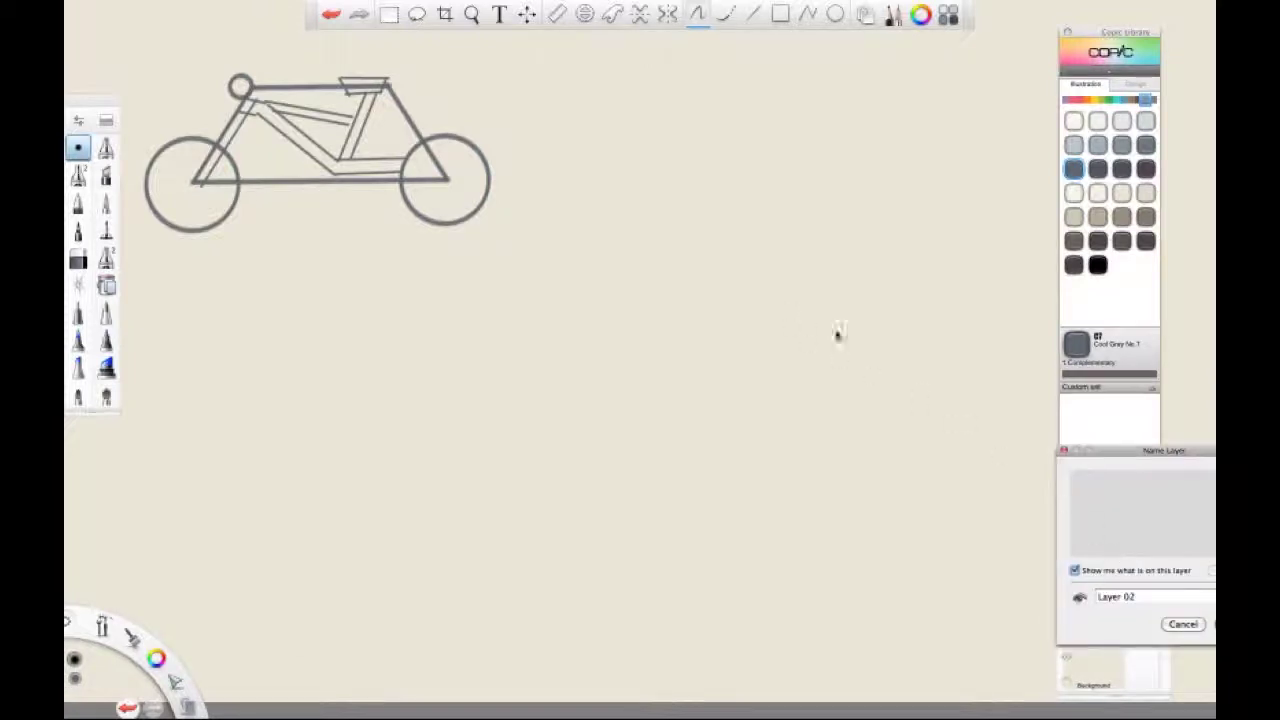
pyautogui.moveTo(1151, 449); pyautogui.dragTo(619, 300)
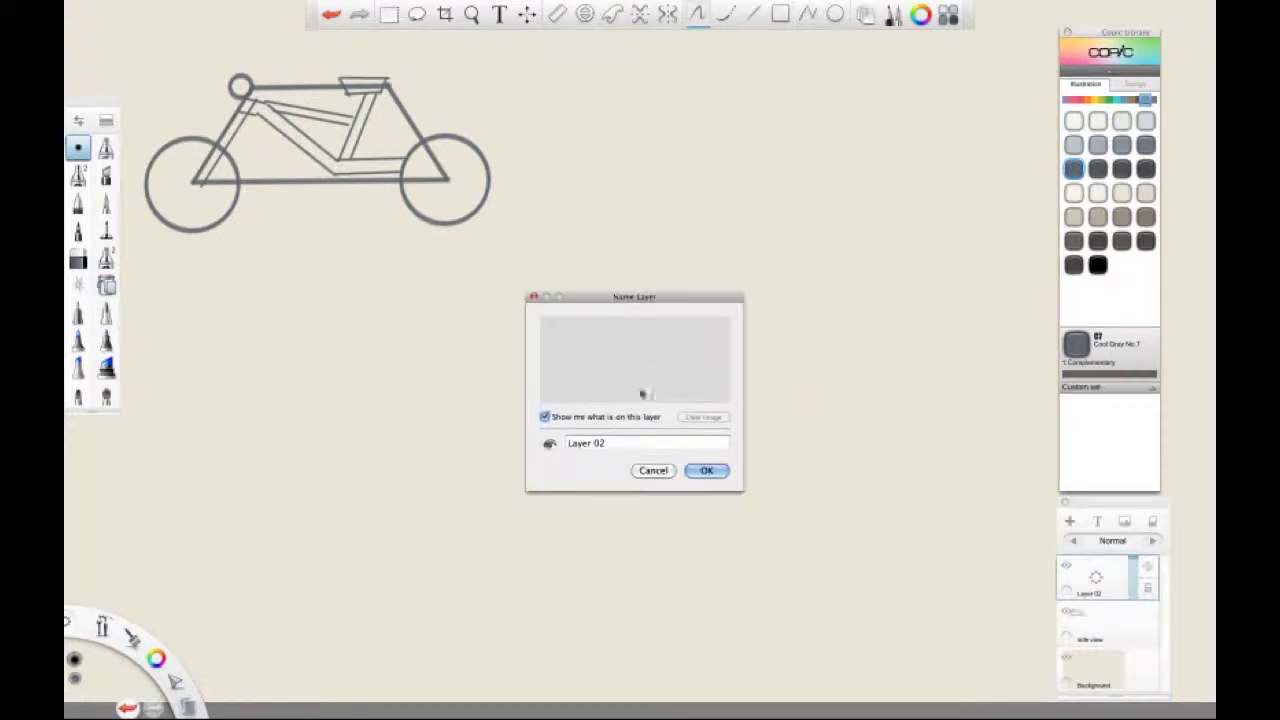
pyautogui.write('perspective')
pyautogui.press('Return')
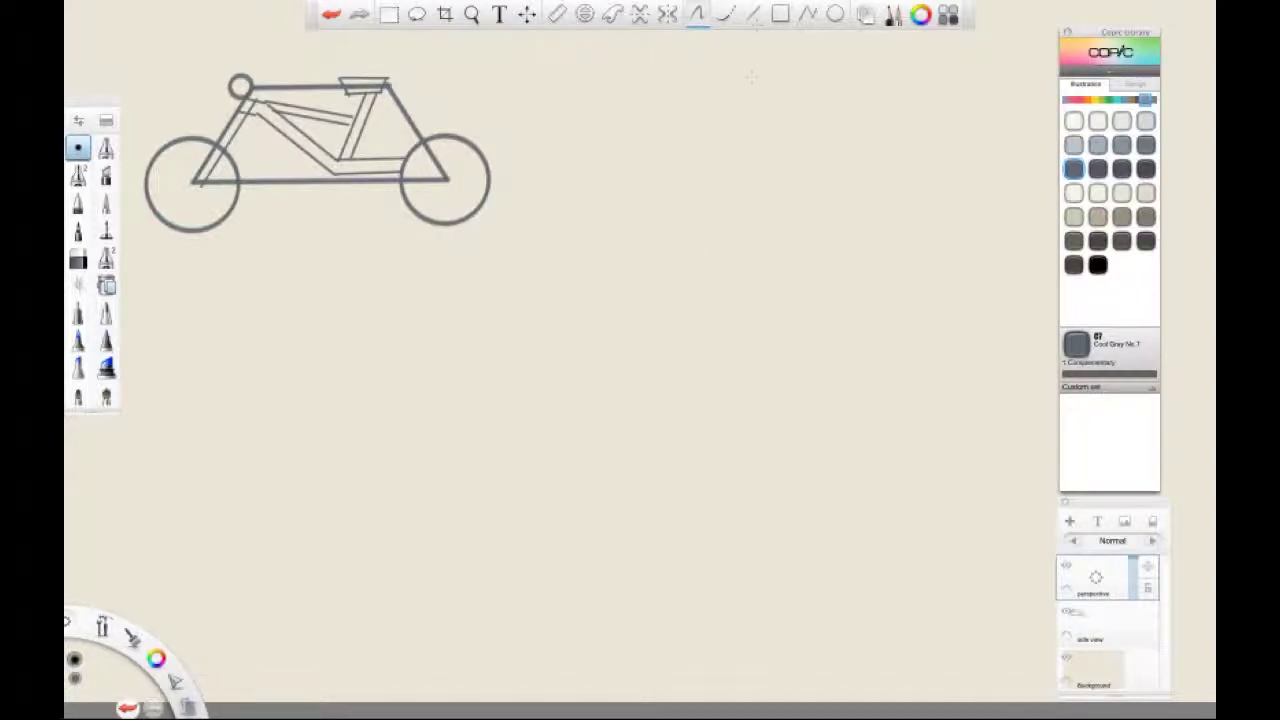
# Step: Draw the perspective box's front ground line and three receding ground lines crossing it, below and right of the bike
pyautogui.click(754, 14)
pyautogui.moveTo(400, 494)
pyautogui.mouseDown()
pyautogui.moveTo(614, 549)
pyautogui.moveTo(745, 545)
pyautogui.mouseUp()
pyautogui.moveTo(572, 571); pyautogui.dragTo(492, 562)
pyautogui.moveTo(880, 355); pyautogui.dragTo(408, 549)
# Step: Complete the perspective box with two front uprights, a rear upright, the top edges and the rear ground line
pyautogui.moveTo(666, 548); pyautogui.dragTo(665, 366)
pyautogui.moveTo(597, 537); pyautogui.dragTo(590, 357)
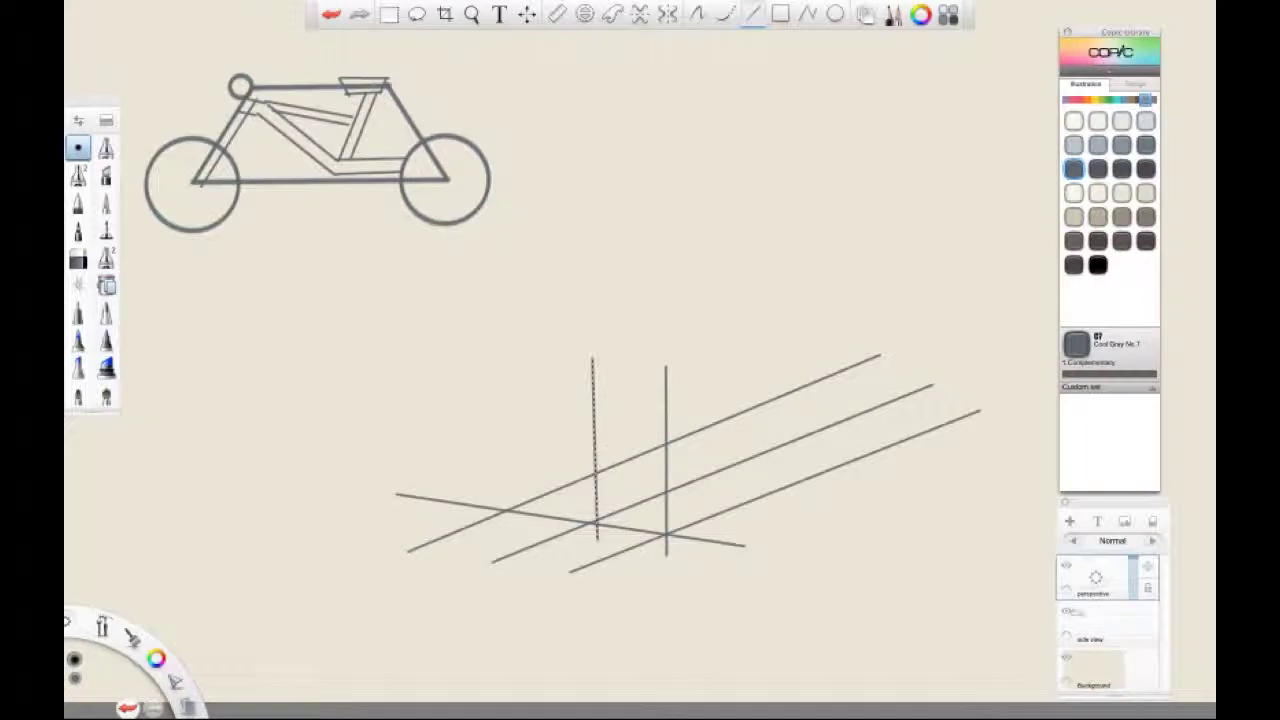
pyautogui.moveTo(931, 466); pyautogui.dragTo(931, 288)
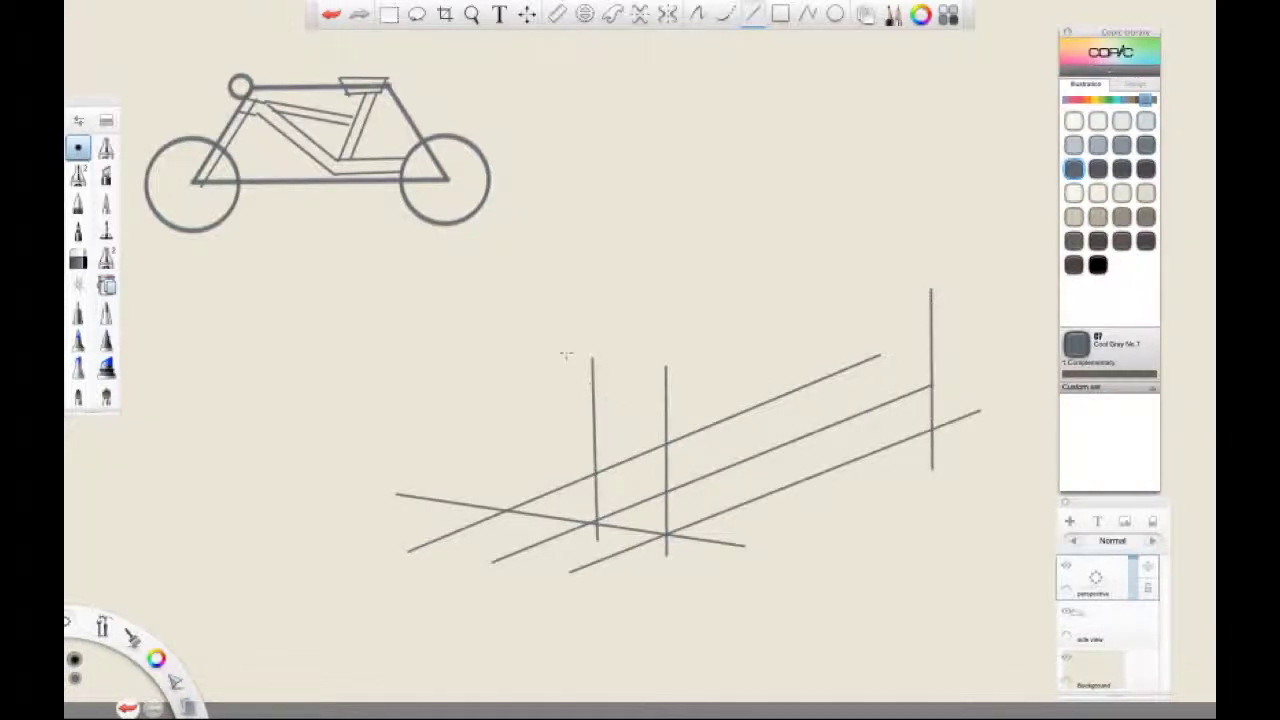
pyautogui.moveTo(718, 375); pyautogui.dragTo(718, 375)
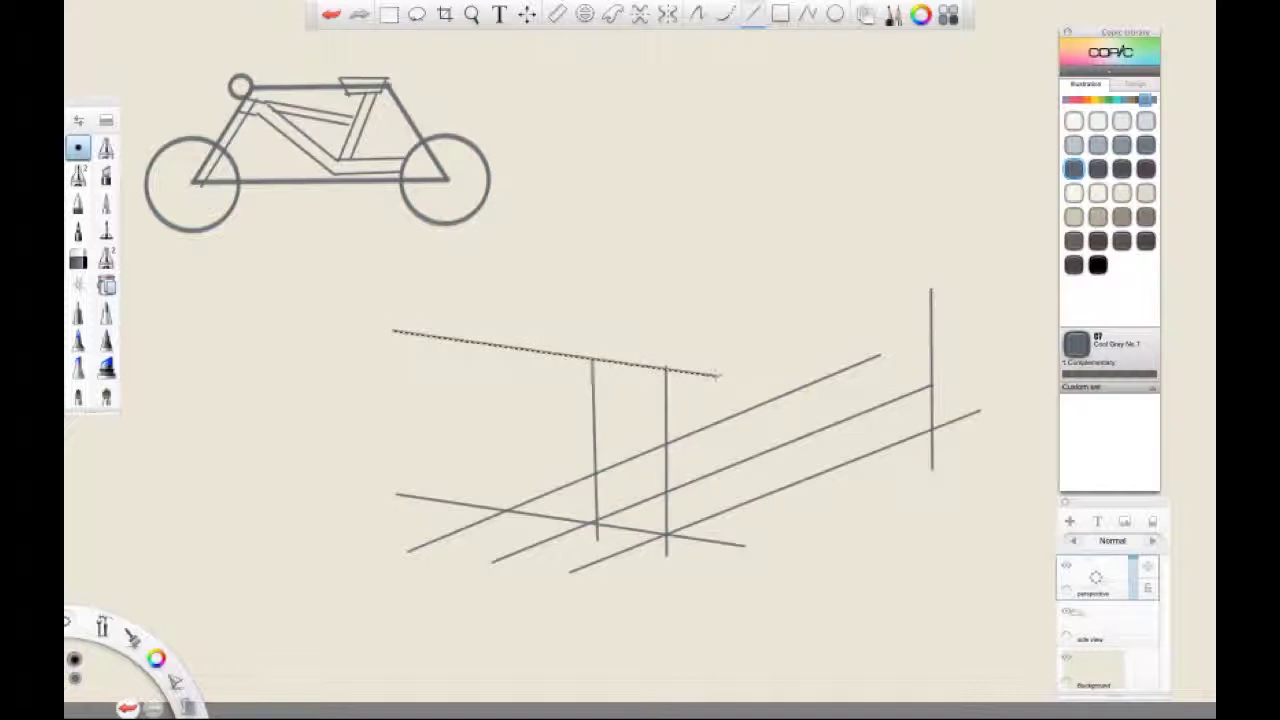
pyautogui.moveTo(636, 374); pyautogui.dragTo(996, 265)
pyautogui.moveTo(553, 369); pyautogui.dragTo(557, 250)
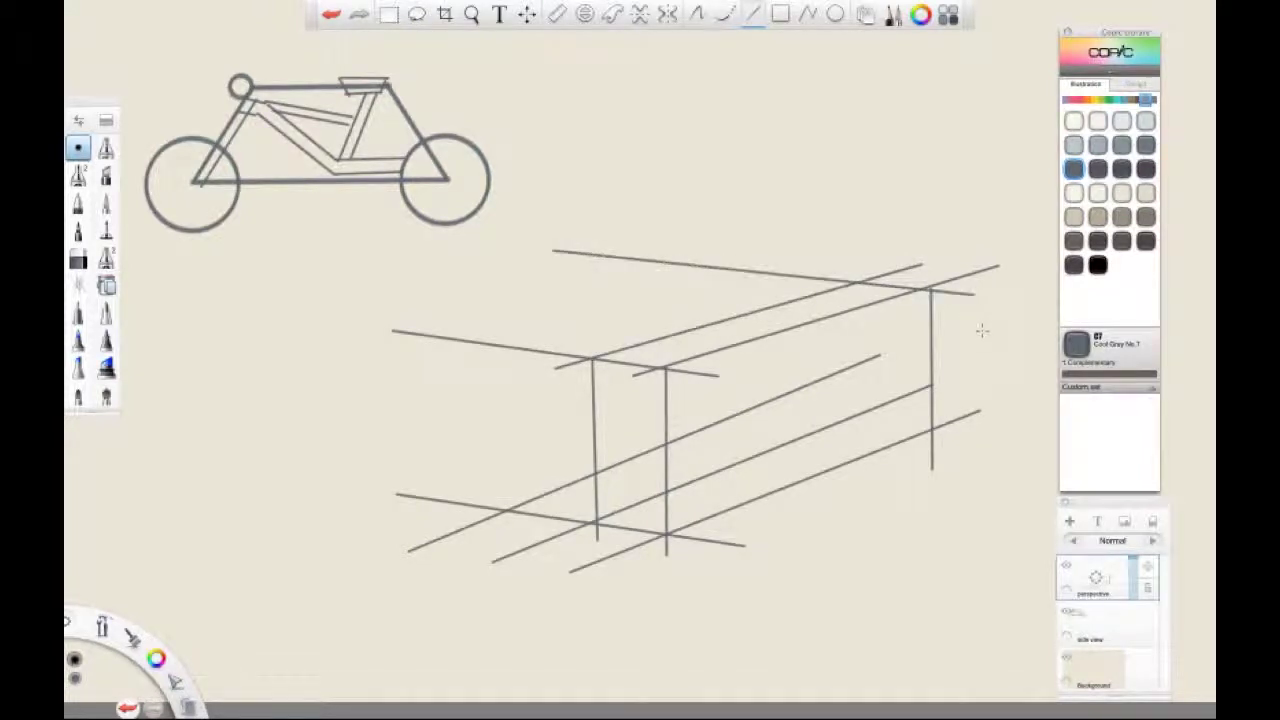
pyautogui.moveTo(962, 434); pyautogui.dragTo(546, 382)
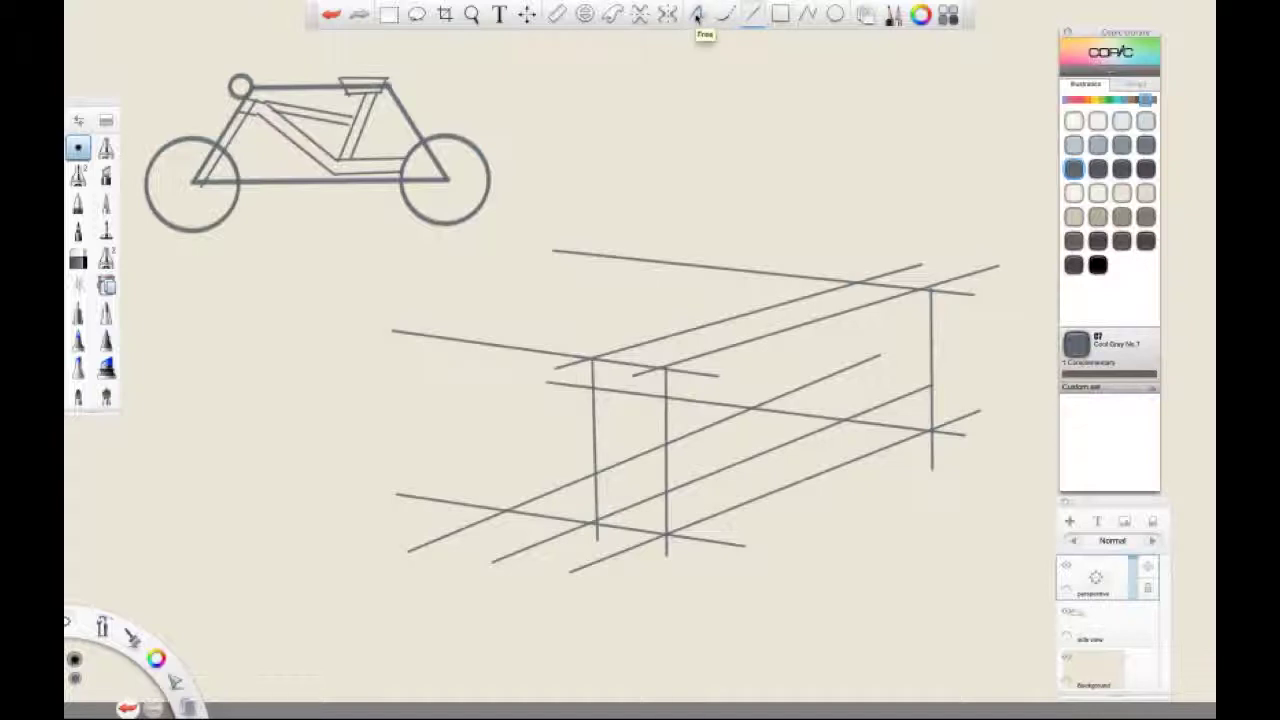
# Step: Add a layer above the perspective layer and name it "Rough_Lay_In"
pyautogui.click(697, 14)
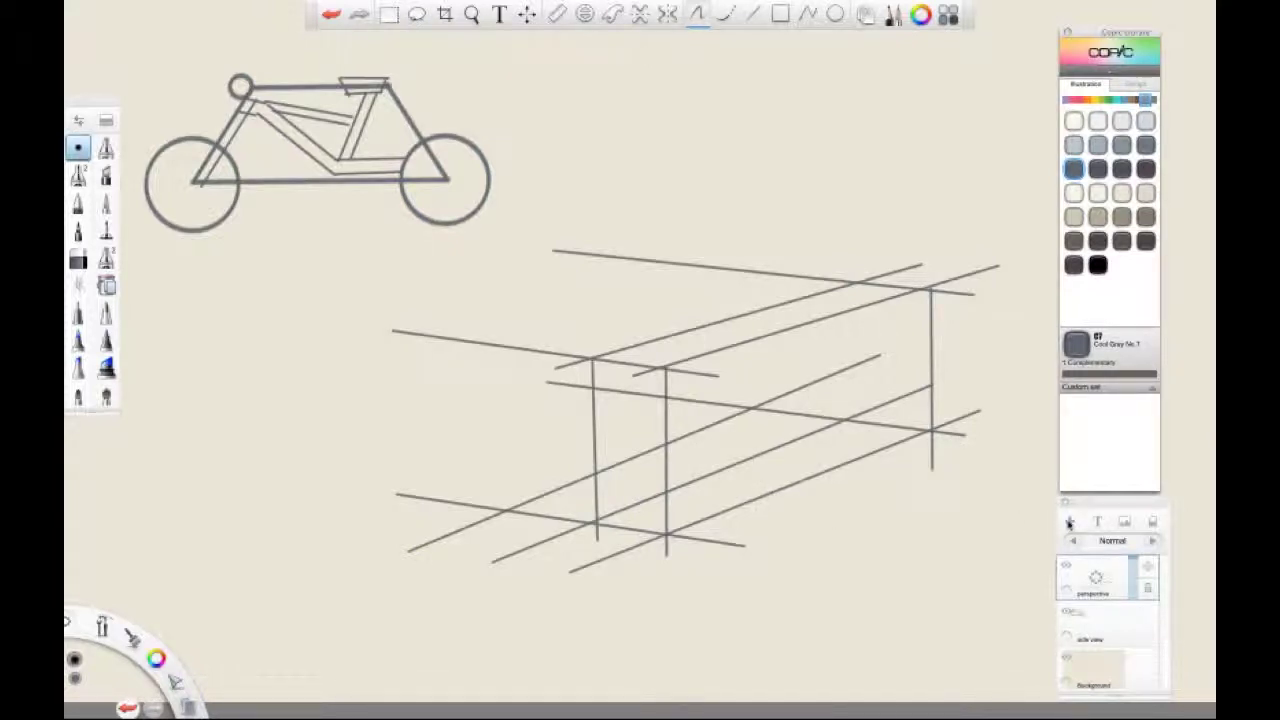
pyautogui.click(1068, 521)
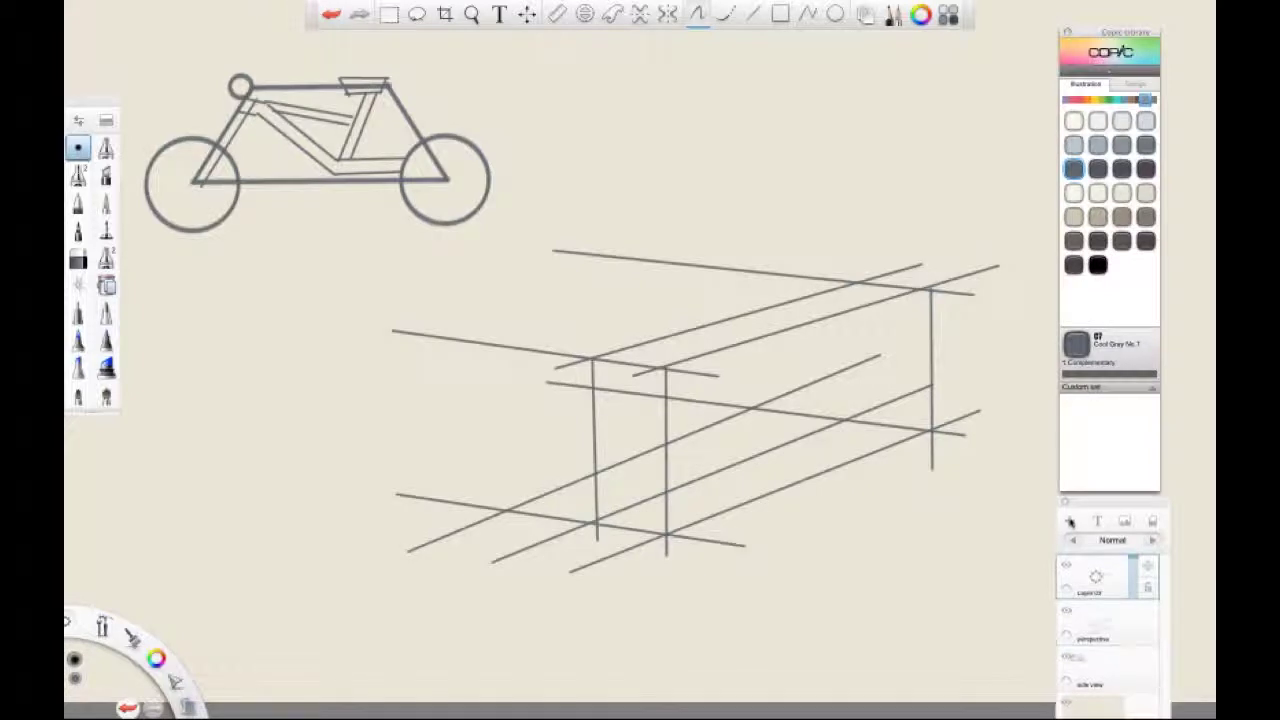
pyautogui.click(1095, 577)
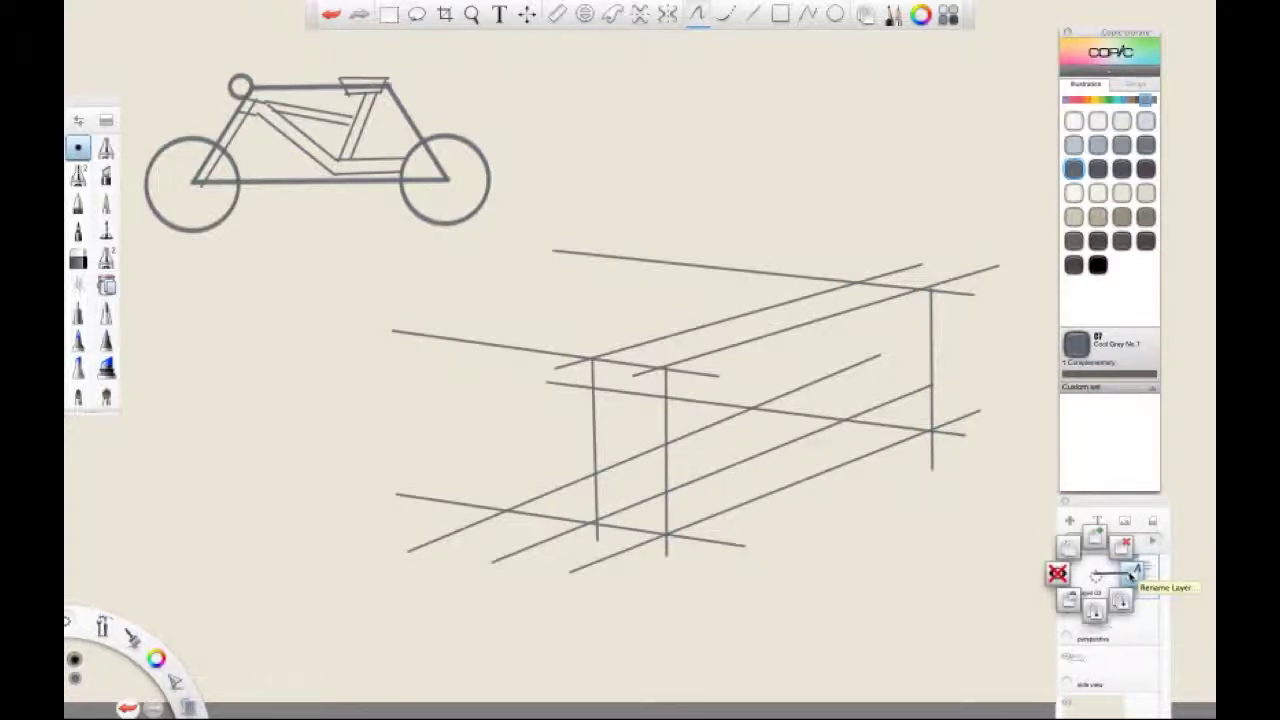
pyautogui.click(1133, 573)
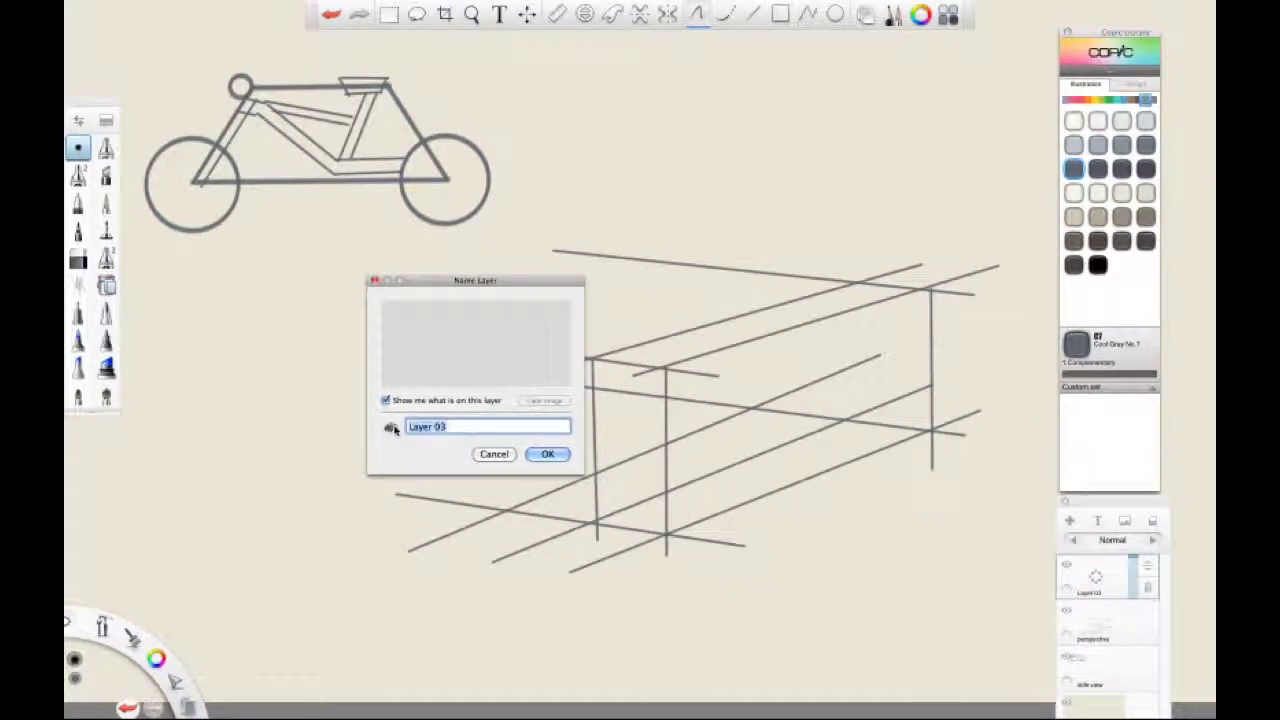
pyautogui.write('Rough_Layin')
pyautogui.click(459, 426)
pyautogui.write('_In')
pyautogui.click(548, 454)
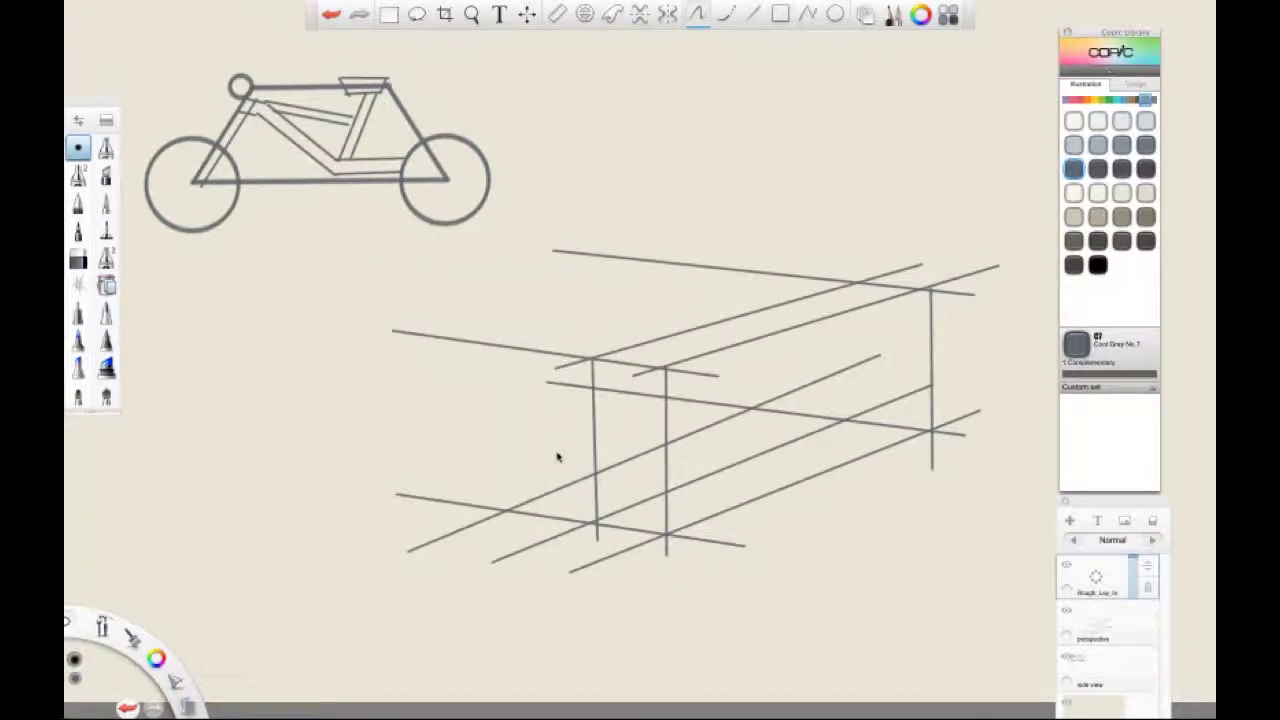
# Step: Lower the perspective layer's opacity to fade its guide lines, and make the Rough_Lay_In layer active
pyautogui.click(1098, 624)
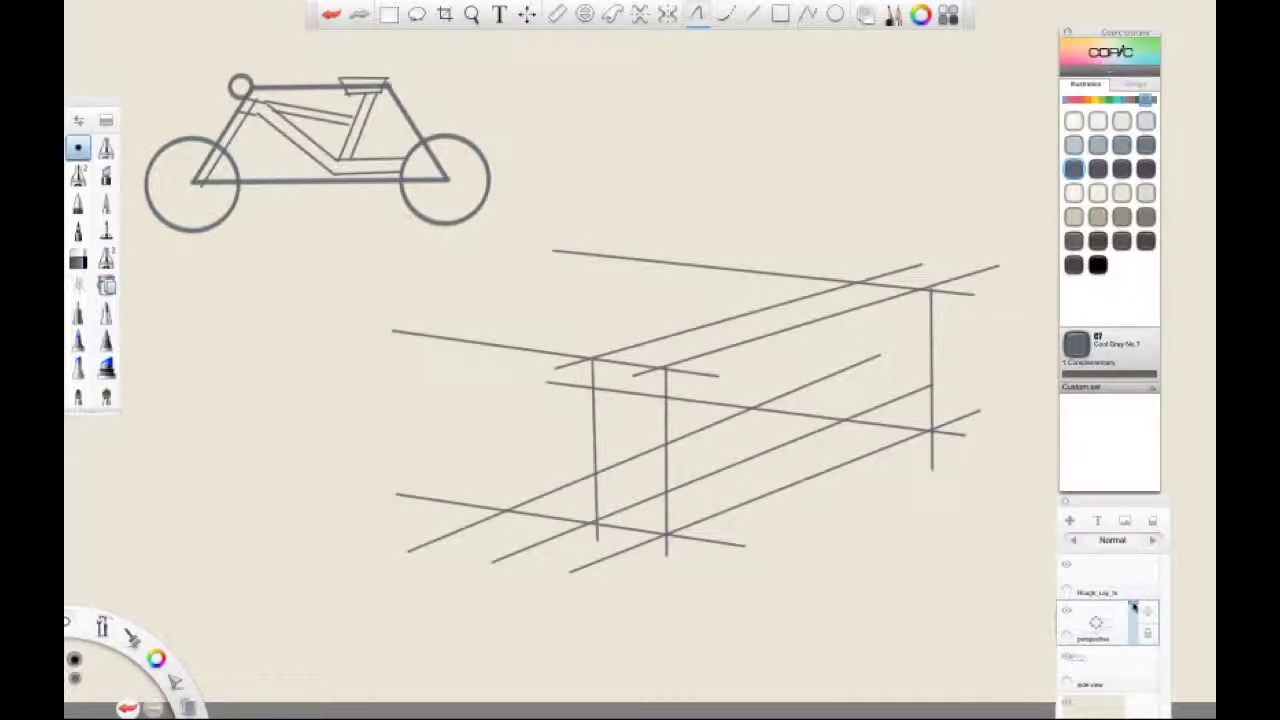
pyautogui.moveTo(1133, 607); pyautogui.dragTo(1132, 630)
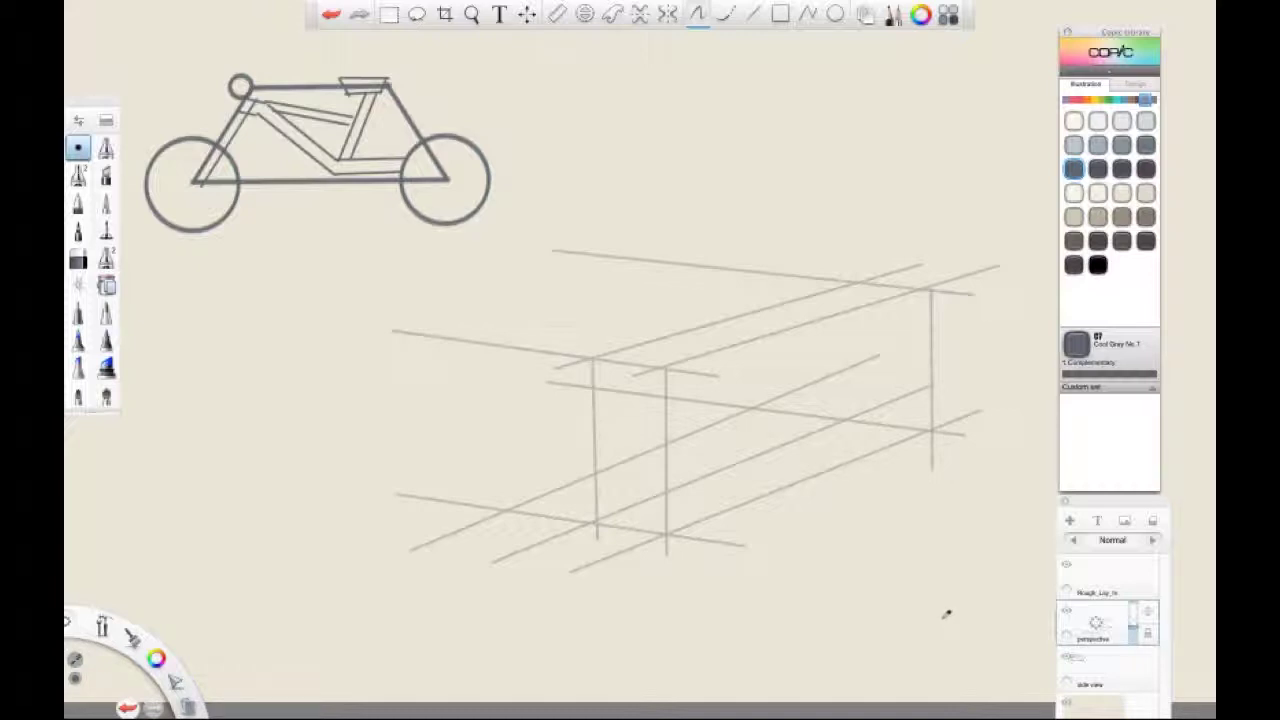
pyautogui.click(1096, 577)
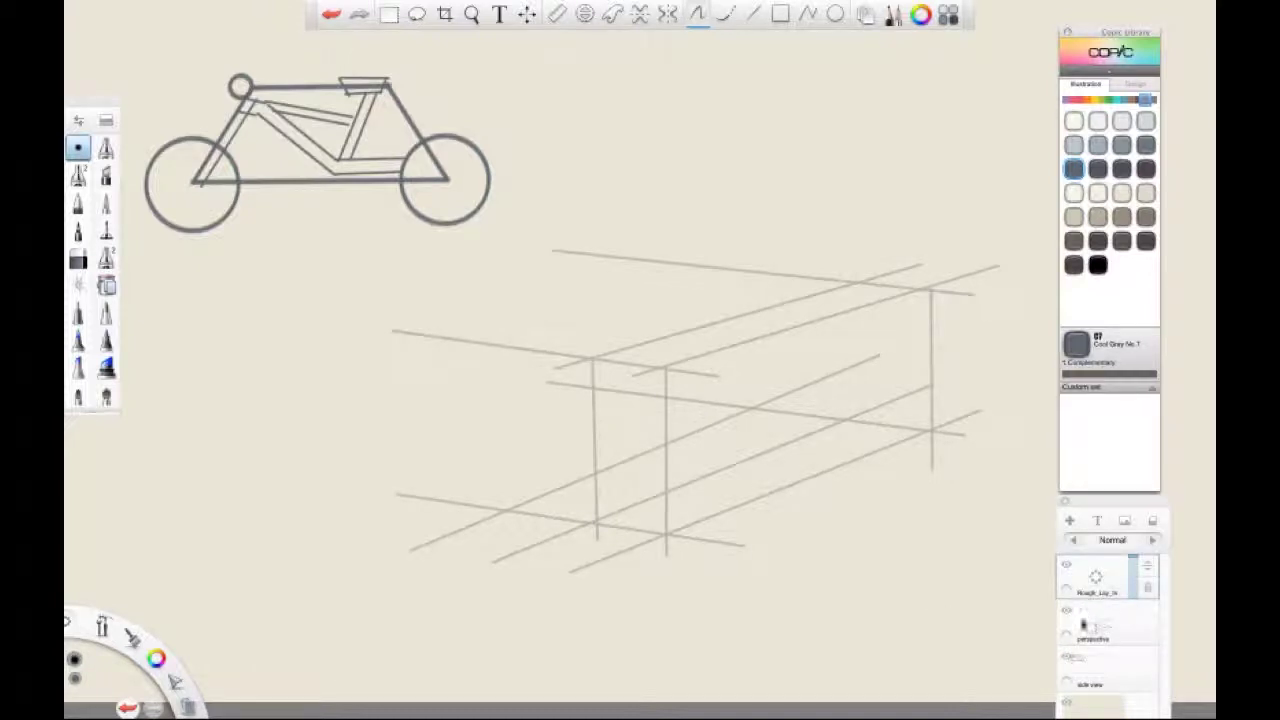
# Step: On the Rough_Lay_In layer, sketch light crossbar guides, a steering stem and the front wheel's ellipses inside the front end of the perspective box
pyautogui.click(1096, 624)
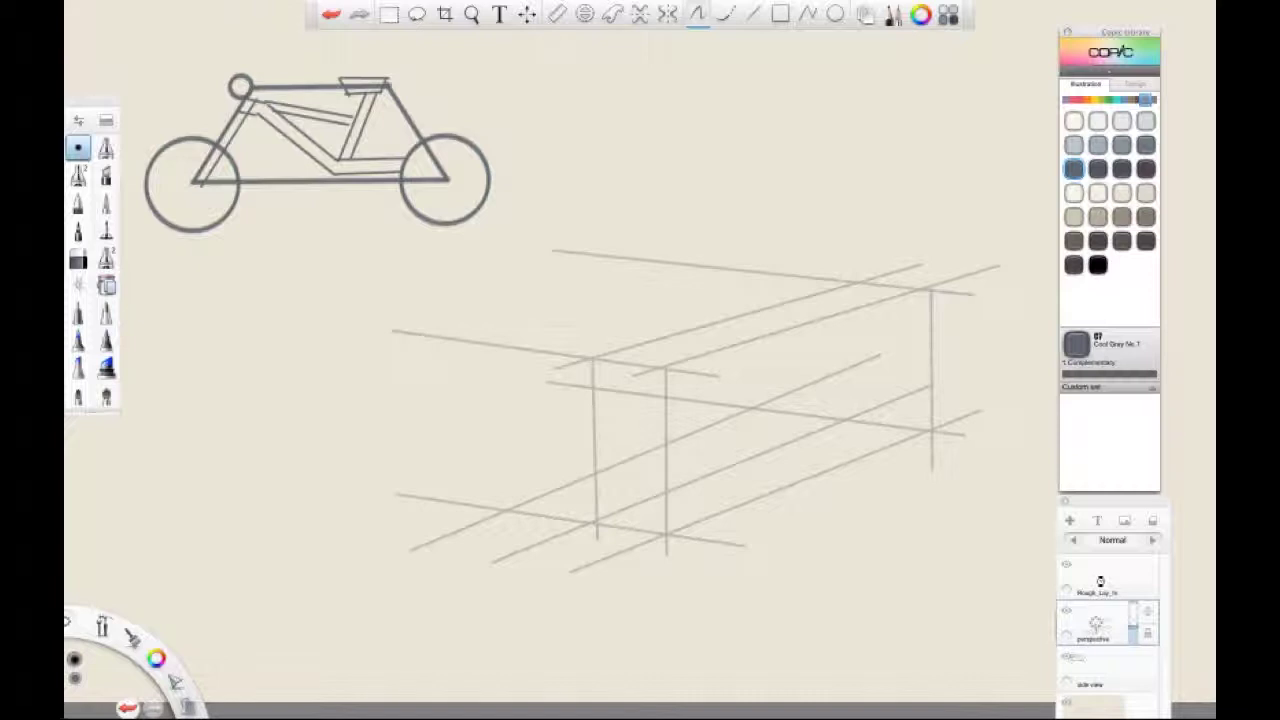
pyautogui.click(1096, 580)
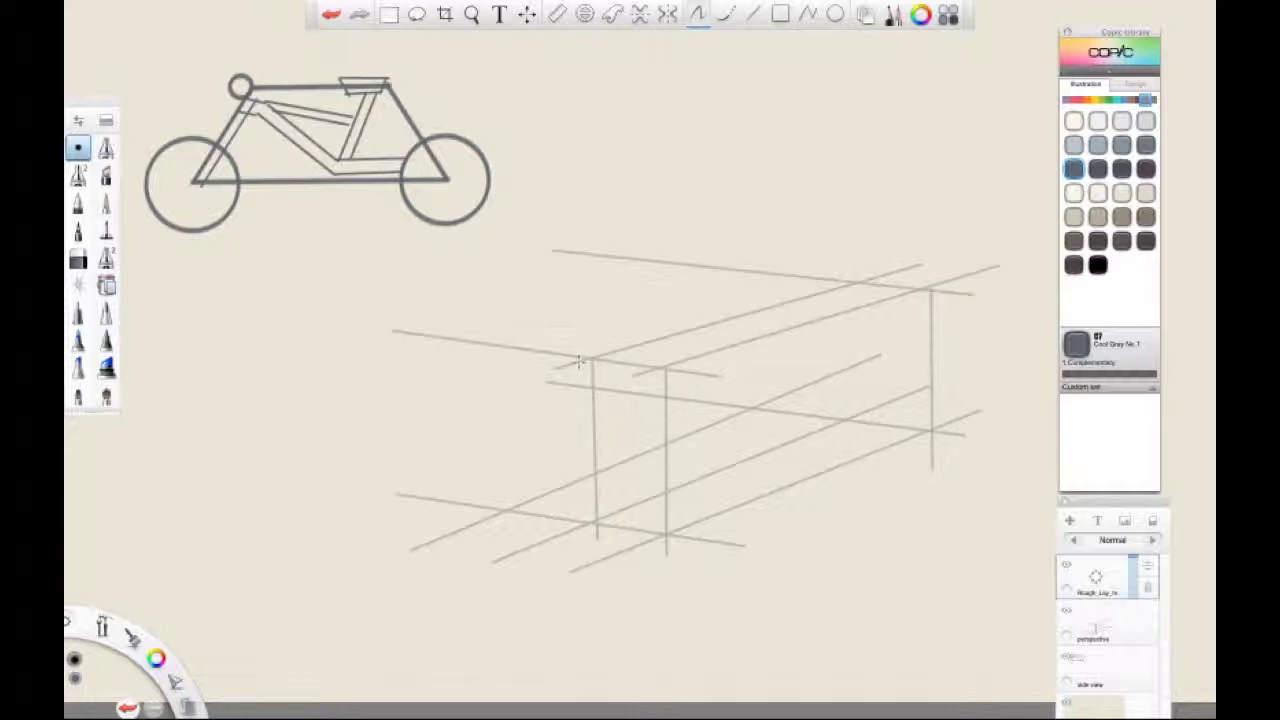
pyautogui.moveTo(522, 362)
pyautogui.mouseDown()
pyautogui.moveTo(729, 397)
pyautogui.moveTo(726, 384)
pyautogui.mouseUp()
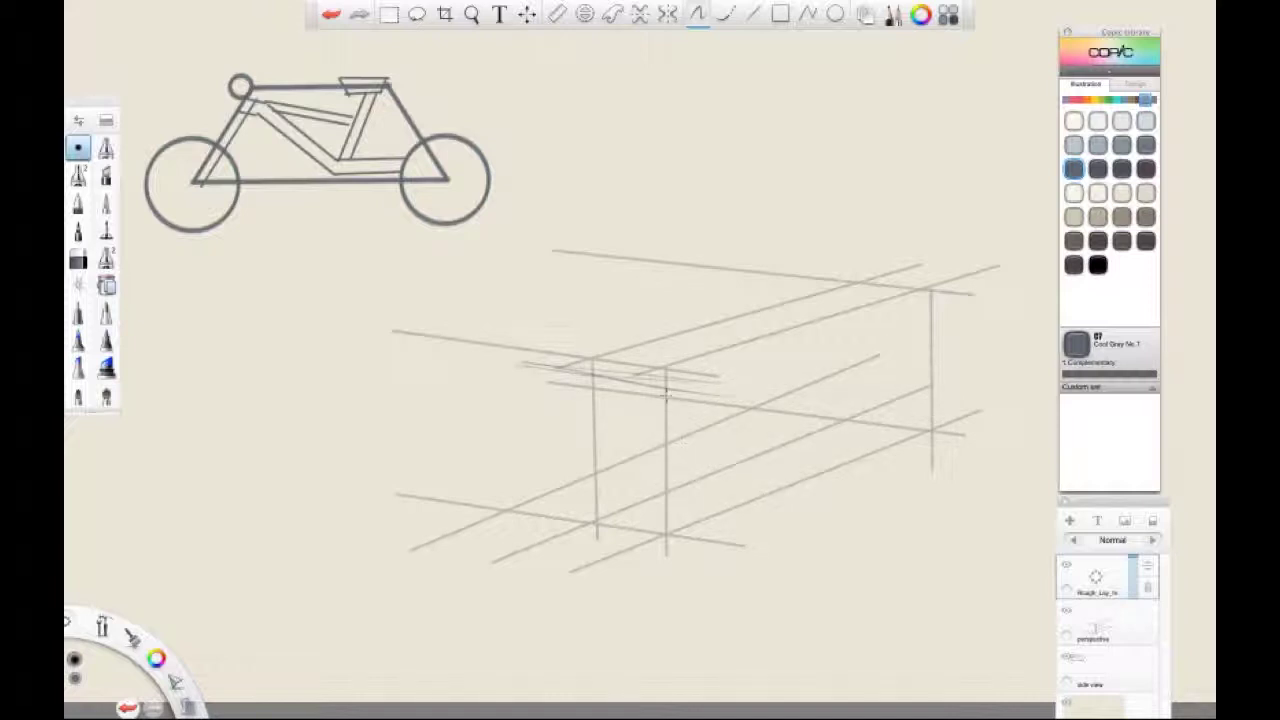
pyautogui.moveTo(622, 366); pyautogui.dragTo(640, 397)
pyautogui.moveTo(626, 398)
pyautogui.mouseDown()
pyautogui.moveTo(622, 432)
pyautogui.moveTo(634, 434)
pyautogui.moveTo(621, 436)
pyautogui.moveTo(635, 432)
pyautogui.moveTo(622, 498)
pyautogui.moveTo(645, 428)
pyautogui.moveTo(619, 483)
pyautogui.moveTo(670, 470)
pyautogui.moveTo(622, 530)
pyautogui.mouseUp()
pyautogui.moveTo(606, 438); pyautogui.dragTo(626, 549)
pyautogui.moveTo(592, 488)
pyautogui.mouseDown()
pyautogui.moveTo(628, 545)
pyautogui.moveTo(610, 552)
pyautogui.moveTo(622, 544)
pyautogui.mouseUp()
pyautogui.moveTo(600, 462)
pyautogui.mouseDown()
pyautogui.moveTo(600, 536)
pyautogui.moveTo(630, 550)
pyautogui.mouseUp()
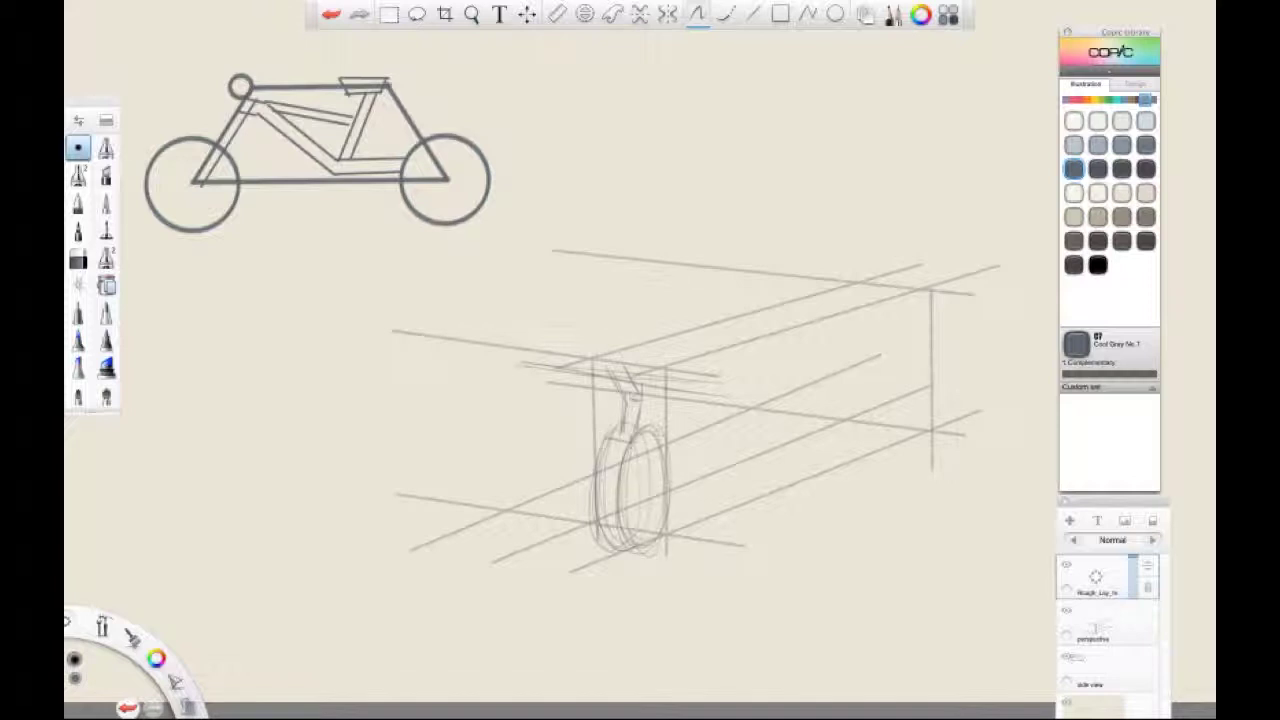
# Step: Sketch the fork crown over the front wheel and build up the steering tube, extending its stem above the box's top edge
pyautogui.moveTo(603, 441)
pyautogui.mouseDown()
pyautogui.moveTo(609, 422)
pyautogui.moveTo(624, 441)
pyautogui.moveTo(642, 420)
pyautogui.mouseUp()
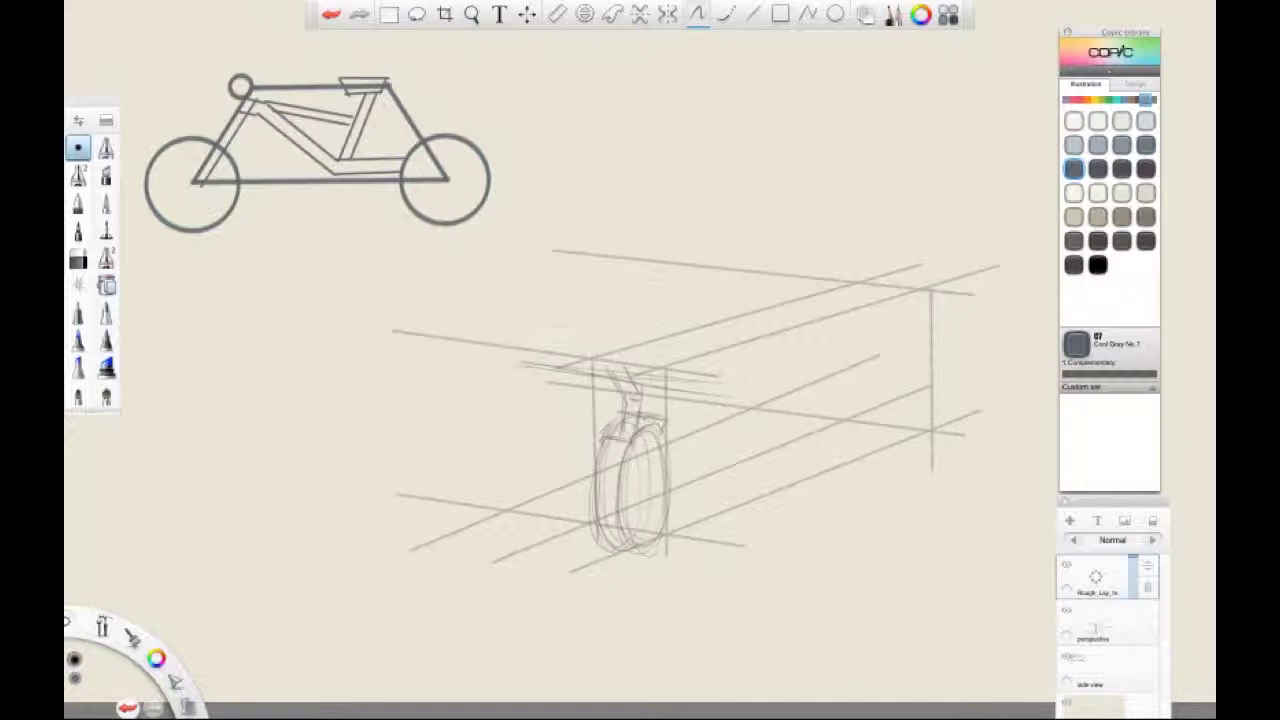
pyautogui.moveTo(631, 370)
pyautogui.mouseDown()
pyautogui.moveTo(622, 427)
pyautogui.moveTo(637, 414)
pyautogui.mouseUp()
pyautogui.moveTo(623, 397)
pyautogui.mouseDown()
pyautogui.moveTo(639, 402)
pyautogui.moveTo(647, 365)
pyautogui.moveTo(630, 390)
pyautogui.moveTo(648, 362)
pyautogui.moveTo(620, 330)
pyautogui.moveTo(634, 322)
pyautogui.moveTo(655, 358)
pyautogui.mouseUp()
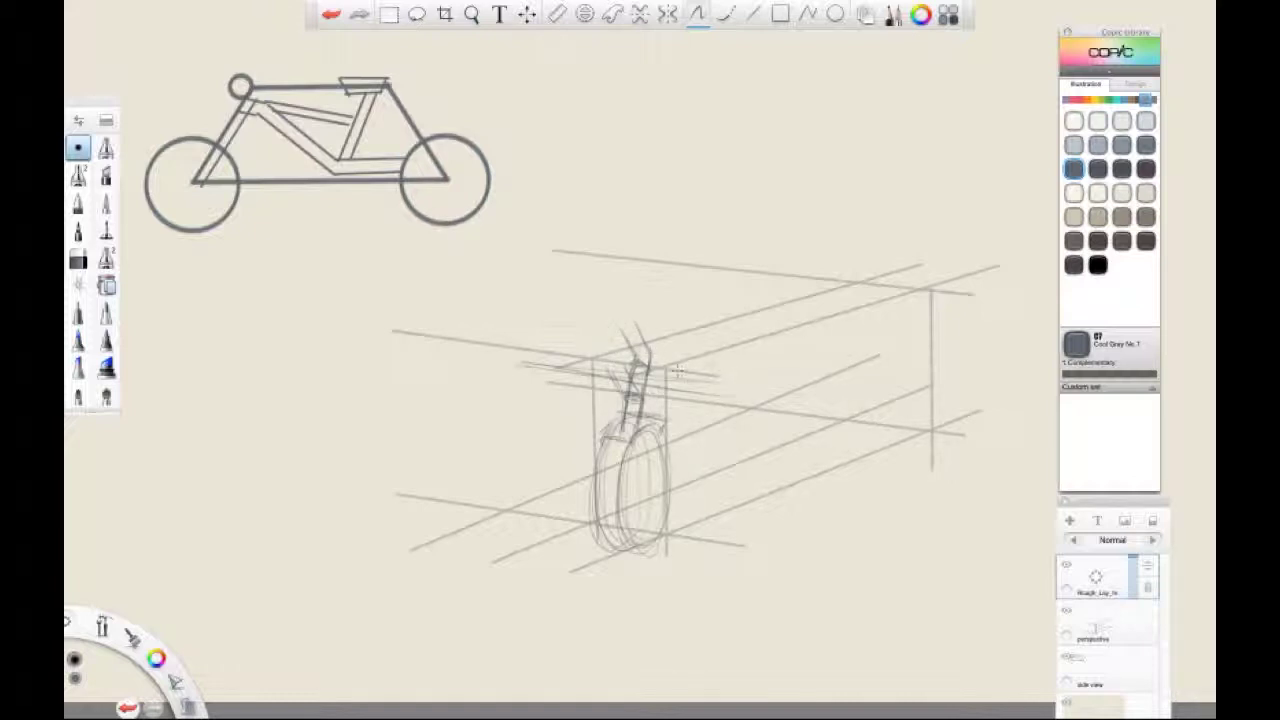
pyautogui.moveTo(683, 371); pyautogui.dragTo(673, 398)
# Step: Draw a receding line back from the front wheel and rough in the rear wheel's overlapping ellipses toward the box's far end
pyautogui.moveTo(664, 493)
pyautogui.mouseDown()
pyautogui.moveTo(842, 420)
pyautogui.moveTo(842, 474)
pyautogui.mouseUp()
pyautogui.moveTo(866, 378)
pyautogui.mouseDown()
pyautogui.moveTo(844, 469)
pyautogui.moveTo(852, 461)
pyautogui.mouseUp()
pyautogui.moveTo(832, 370)
pyautogui.mouseDown()
pyautogui.moveTo(814, 446)
pyautogui.moveTo(834, 454)
pyautogui.mouseUp()
pyautogui.moveTo(826, 354)
pyautogui.mouseDown()
pyautogui.moveTo(826, 468)
pyautogui.moveTo(804, 450)
pyautogui.mouseUp()
pyautogui.moveTo(848, 396)
pyautogui.mouseDown()
pyautogui.moveTo(834, 468)
pyautogui.moveTo(804, 463)
pyautogui.moveTo(825, 467)
pyautogui.mouseUp()
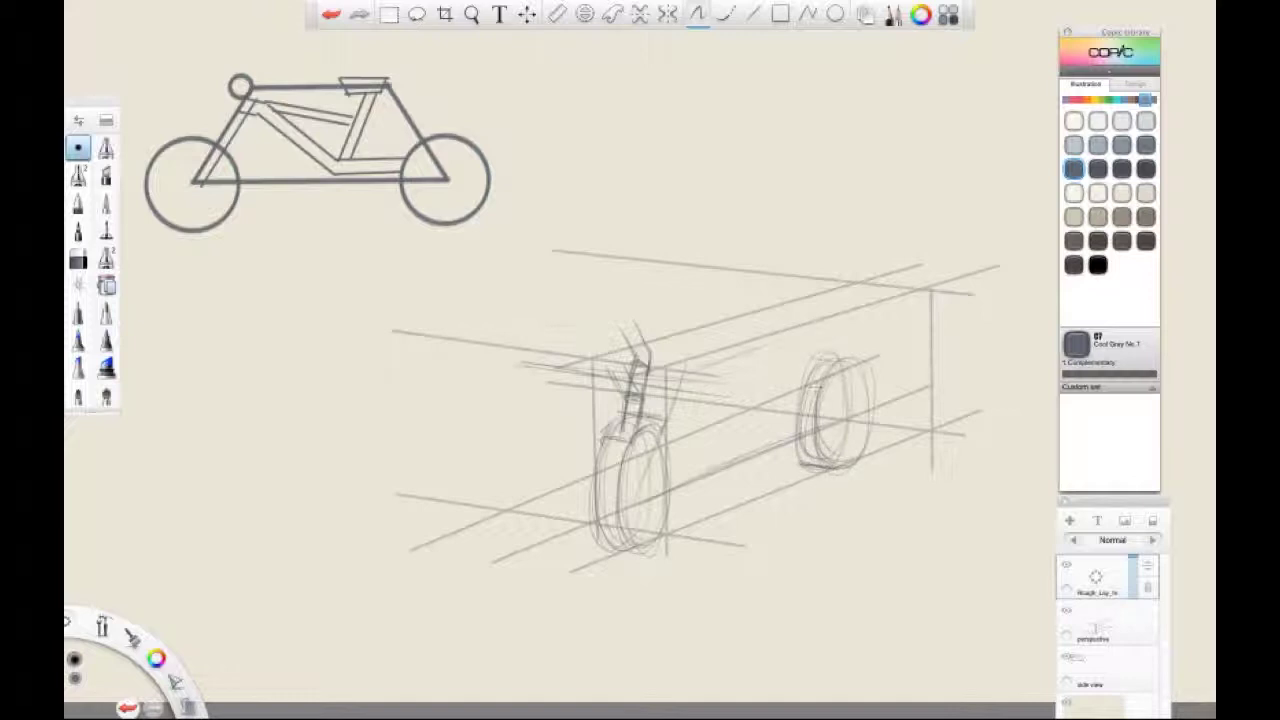
# Step: Sketch the bent stem and cylindrical handlebar across its top, plus the short frame joint behind the steering tube
pyautogui.moveTo(632, 322); pyautogui.dragTo(640, 368)
pyautogui.moveTo(622, 336); pyautogui.dragTo(632, 322)
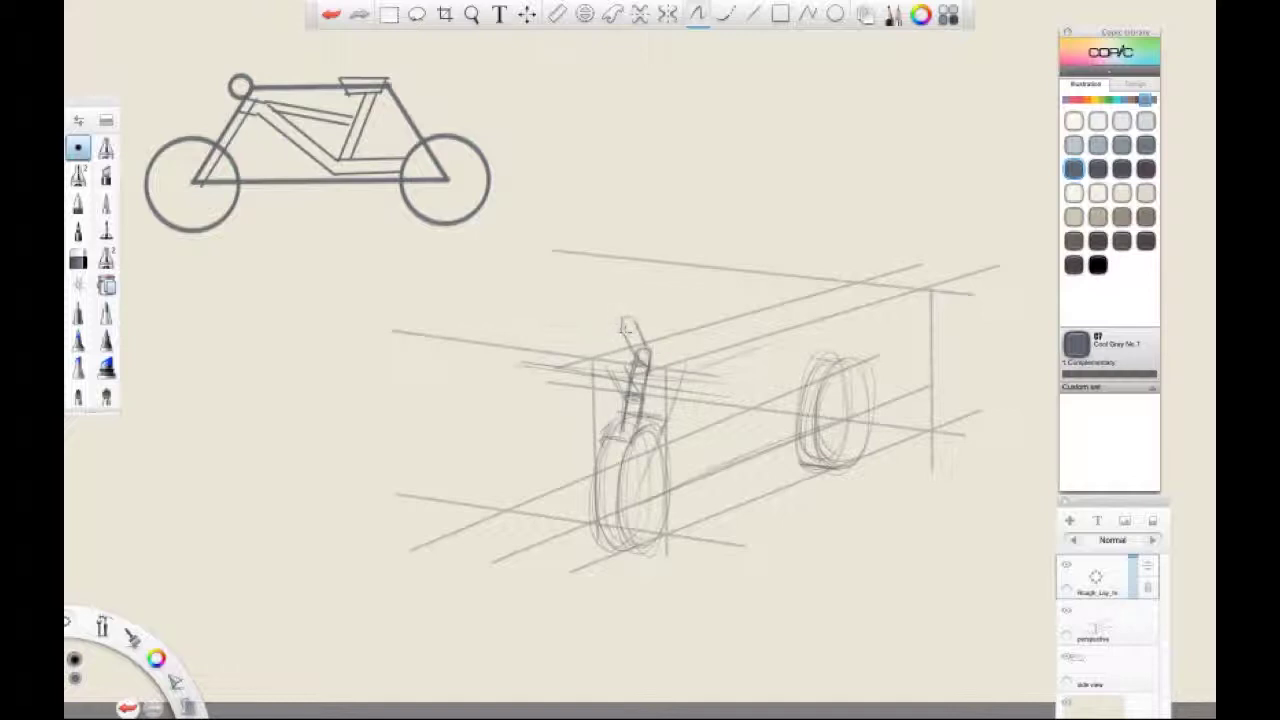
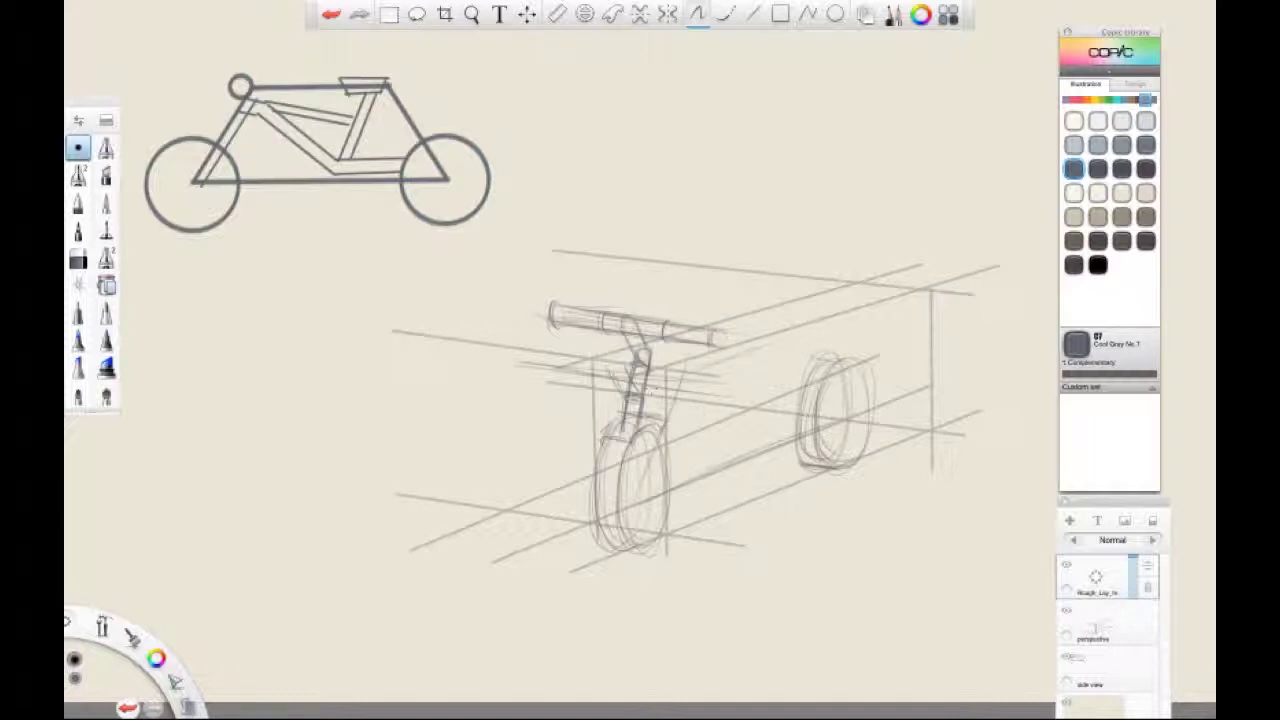
pyautogui.moveTo(654, 381)
pyautogui.mouseDown()
pyautogui.moveTo(686, 387)
pyautogui.moveTo(676, 381)
pyautogui.mouseUp()
pyautogui.moveTo(679, 374); pyautogui.dragTo(675, 391)
# Step: Mark the axle line between the two wheels and the rear hub, and sketch the curved rear fork bracket around the rear wheel's front edge
pyautogui.moveTo(846, 403)
pyautogui.mouseDown()
pyautogui.moveTo(843, 418)
pyautogui.moveTo(848, 405)
pyautogui.mouseUp()
pyautogui.moveTo(634, 501); pyautogui.dragTo(788, 429)
pyautogui.moveTo(837, 360); pyautogui.dragTo(843, 422)
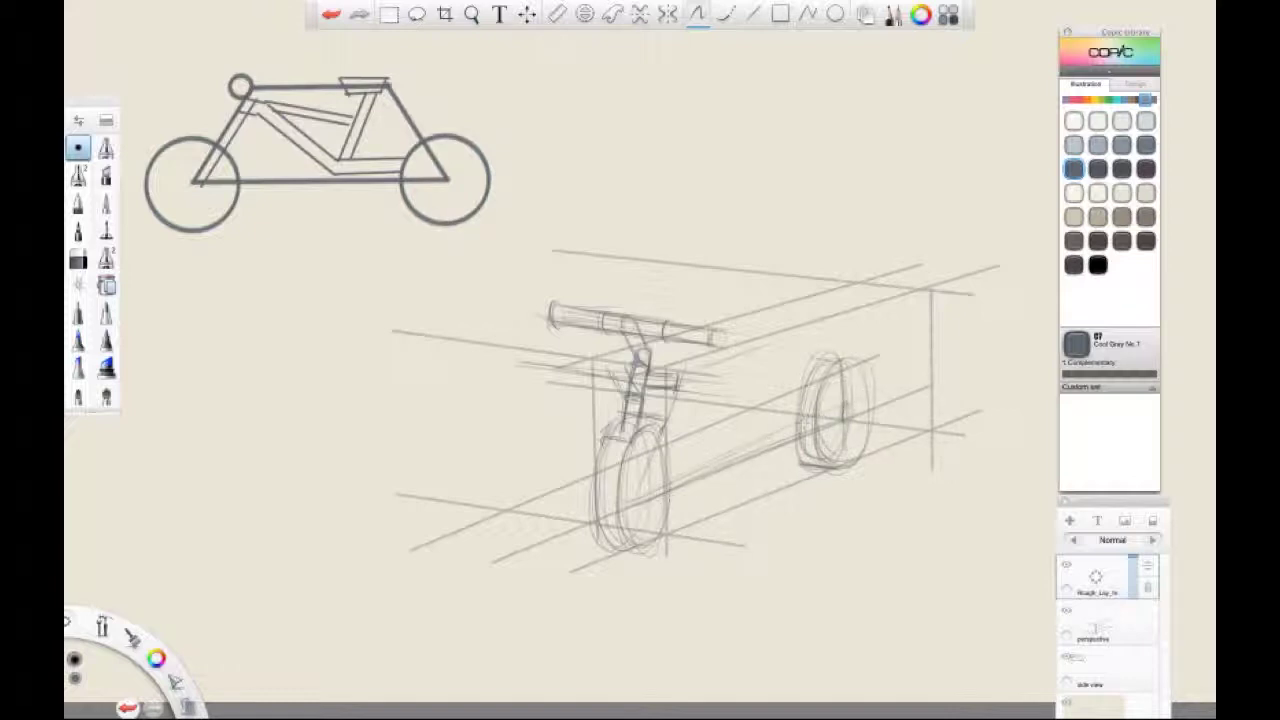
pyautogui.moveTo(820, 407); pyautogui.dragTo(830, 456)
pyautogui.moveTo(799, 408)
pyautogui.mouseDown()
pyautogui.moveTo(800, 446)
pyautogui.moveTo(826, 458)
pyautogui.moveTo(819, 436)
pyautogui.moveTo(794, 448)
pyautogui.mouseUp()
pyautogui.moveTo(806, 384)
pyautogui.mouseDown()
pyautogui.moveTo(790, 444)
pyautogui.moveTo(822, 406)
pyautogui.moveTo(790, 426)
pyautogui.moveTo(820, 414)
pyautogui.moveTo(806, 432)
pyautogui.moveTo(794, 420)
pyautogui.moveTo(808, 410)
pyautogui.moveTo(803, 421)
pyautogui.mouseUp()
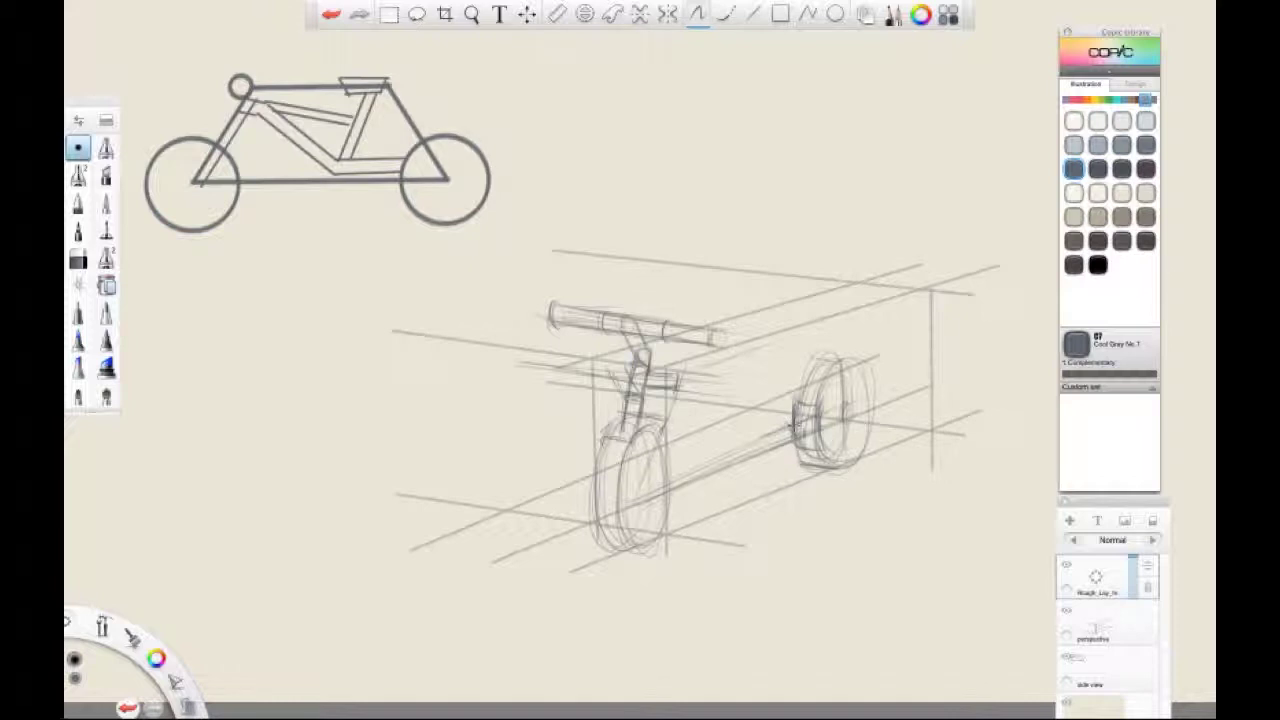
# Step: Rough in the chainstay, the down tube and the upright seat tube meeting at the bottom of the frame
pyautogui.moveTo(790, 425)
pyautogui.mouseDown()
pyautogui.moveTo(764, 436)
pyautogui.moveTo(794, 437)
pyautogui.moveTo(767, 450)
pyautogui.mouseUp()
pyautogui.moveTo(690, 397); pyautogui.dragTo(747, 444)
pyautogui.moveTo(722, 406)
pyautogui.mouseDown()
pyautogui.moveTo(762, 440)
pyautogui.moveTo(764, 376)
pyautogui.mouseUp()
pyautogui.moveTo(754, 420); pyautogui.dragTo(765, 352)
pyautogui.moveTo(745, 434); pyautogui.dragTo(764, 366)
pyautogui.moveTo(764, 432)
pyautogui.mouseDown()
pyautogui.moveTo(780, 358)
pyautogui.moveTo(770, 446)
pyautogui.moveTo(756, 447)
pyautogui.moveTo(812, 426)
pyautogui.moveTo(798, 430)
pyautogui.moveTo(817, 410)
pyautogui.moveTo(741, 431)
pyautogui.mouseUp()
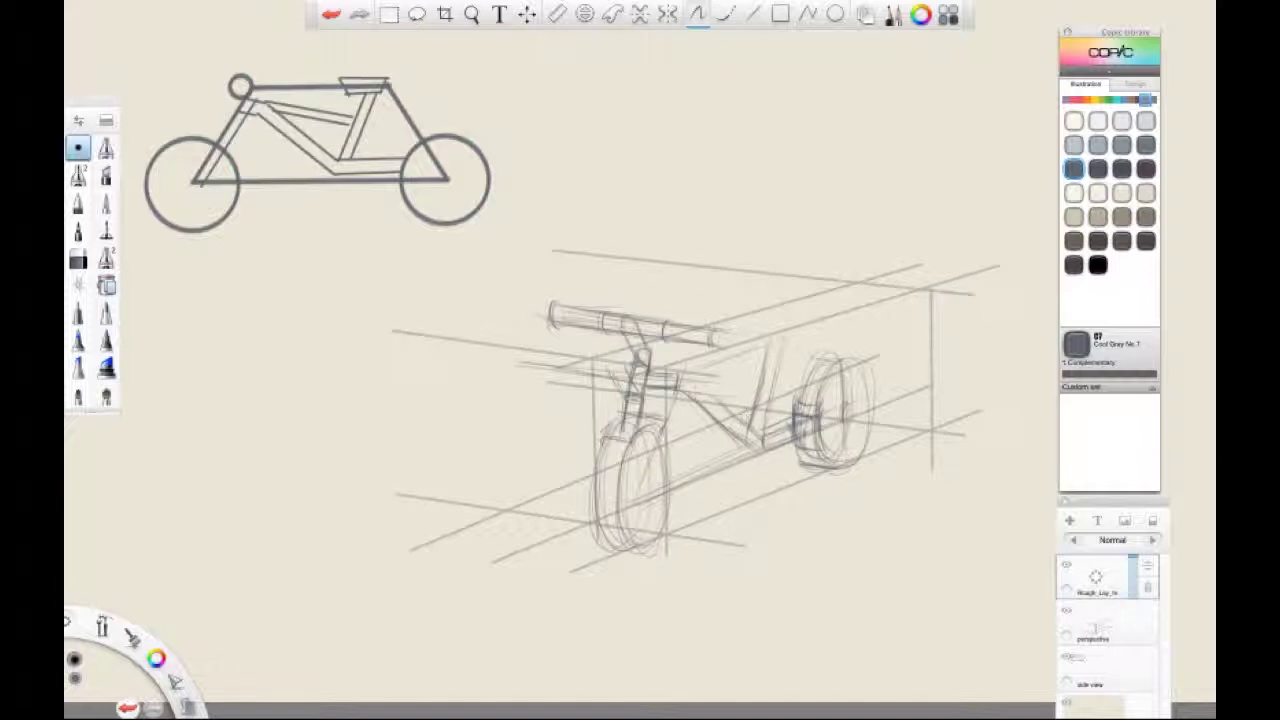
# Step: Give the down tube and seat tube thickness with parallel edges, and cap the seat tube's upper end
pyautogui.moveTo(690, 392); pyautogui.dragTo(755, 452)
pyautogui.moveTo(680, 381); pyautogui.dragTo(691, 391)
pyautogui.moveTo(696, 382)
pyautogui.mouseDown()
pyautogui.moveTo(754, 442)
pyautogui.moveTo(758, 428)
pyautogui.mouseUp()
pyautogui.moveTo(776, 352); pyautogui.dragTo(766, 426)
pyautogui.moveTo(788, 328); pyautogui.dragTo(770, 340)
pyautogui.moveTo(776, 416); pyautogui.dragTo(756, 448)
pyautogui.moveTo(682, 376); pyautogui.dragTo(694, 388)
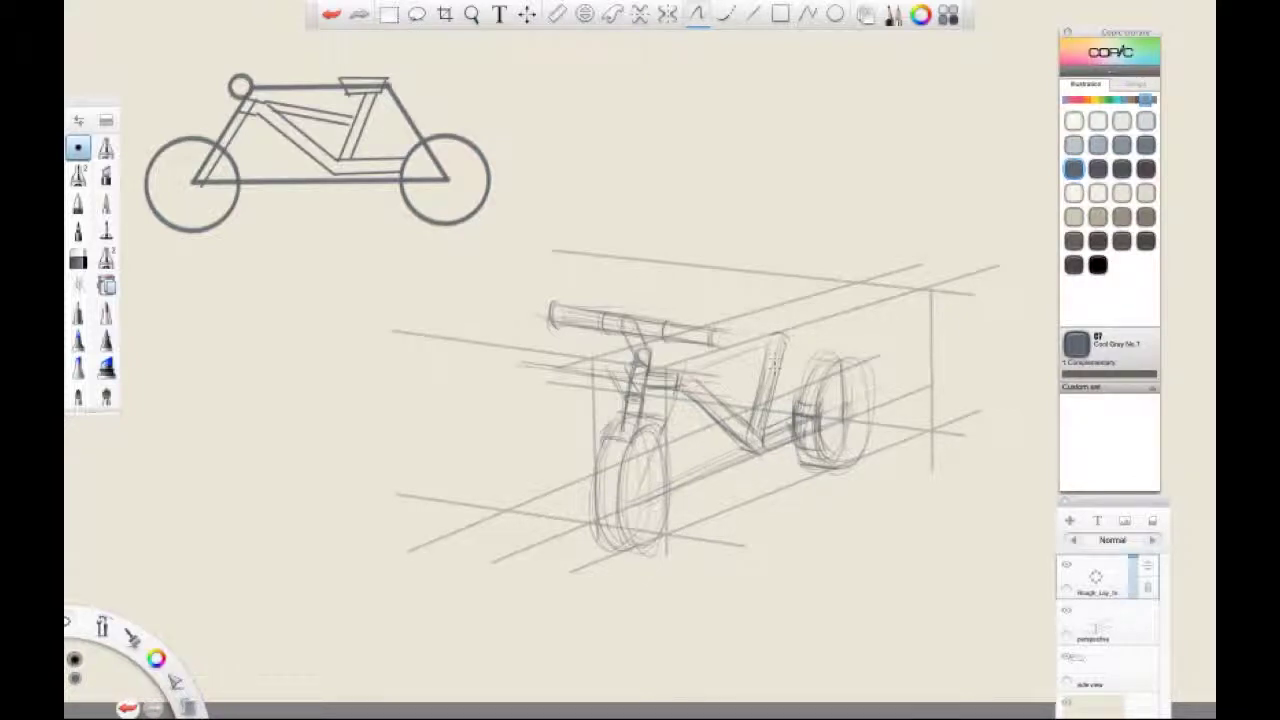
# Step: Sketch the flat seat on the seat tube and add the top tube running from the steering joint, reinforcing the frame tubes
pyautogui.moveTo(750, 330)
pyautogui.mouseDown()
pyautogui.moveTo(775, 341)
pyautogui.moveTo(822, 316)
pyautogui.moveTo(774, 344)
pyautogui.moveTo(744, 334)
pyautogui.moveTo(794, 306)
pyautogui.moveTo(822, 316)
pyautogui.mouseUp()
pyautogui.moveTo(822, 320); pyautogui.dragTo(804, 334)
pyautogui.moveTo(708, 384)
pyautogui.mouseDown()
pyautogui.moveTo(752, 398)
pyautogui.moveTo(702, 388)
pyautogui.moveTo(768, 377)
pyautogui.moveTo(776, 406)
pyautogui.moveTo(790, 380)
pyautogui.moveTo(759, 435)
pyautogui.mouseUp()
pyautogui.moveTo(710, 405); pyautogui.dragTo(749, 435)
pyautogui.moveTo(644, 366)
pyautogui.mouseDown()
pyautogui.moveTo(760, 376)
pyautogui.moveTo(726, 400)
pyautogui.moveTo(748, 420)
pyautogui.moveTo(766, 398)
pyautogui.mouseUp()
pyautogui.moveTo(746, 412); pyautogui.dragTo(758, 424)
pyautogui.moveTo(786, 356); pyautogui.dragTo(776, 388)
# Step: Darken the front fork crown and refine the front wheel's inner and outer ellipses with heavier strokes
pyautogui.moveTo(594, 442)
pyautogui.mouseDown()
pyautogui.moveTo(610, 428)
pyautogui.moveTo(602, 444)
pyautogui.moveTo(656, 434)
pyautogui.mouseUp()
pyautogui.moveTo(660, 448)
pyautogui.mouseDown()
pyautogui.moveTo(666, 430)
pyautogui.moveTo(648, 440)
pyautogui.mouseUp()
pyautogui.moveTo(636, 494); pyautogui.dragTo(640, 460)
pyautogui.moveTo(642, 446)
pyautogui.mouseDown()
pyautogui.moveTo(656, 434)
pyautogui.moveTo(635, 526)
pyautogui.mouseUp()
pyautogui.moveTo(633, 474)
pyautogui.mouseDown()
pyautogui.moveTo(639, 528)
pyautogui.moveTo(659, 436)
pyautogui.moveTo(668, 484)
pyautogui.moveTo(656, 530)
pyautogui.moveTo(630, 486)
pyautogui.moveTo(649, 441)
pyautogui.moveTo(665, 443)
pyautogui.moveTo(606, 426)
pyautogui.moveTo(662, 414)
pyautogui.mouseUp()
pyautogui.moveTo(600, 444); pyautogui.dragTo(608, 428)
pyautogui.moveTo(606, 430); pyautogui.dragTo(634, 408)
pyautogui.moveTo(600, 452)
pyautogui.mouseDown()
pyautogui.moveTo(612, 436)
pyautogui.moveTo(634, 450)
pyautogui.moveTo(668, 432)
pyautogui.mouseUp()
pyautogui.moveTo(676, 530); pyautogui.dragTo(670, 460)
# Step: Darken the steering tube, stem and handlebar contours, including the handlebar's grip divisions and end cap
pyautogui.moveTo(638, 368); pyautogui.dragTo(630, 410)
pyautogui.moveTo(634, 343); pyautogui.dragTo(624, 354)
pyautogui.moveTo(646, 395); pyautogui.dragTo(634, 408)
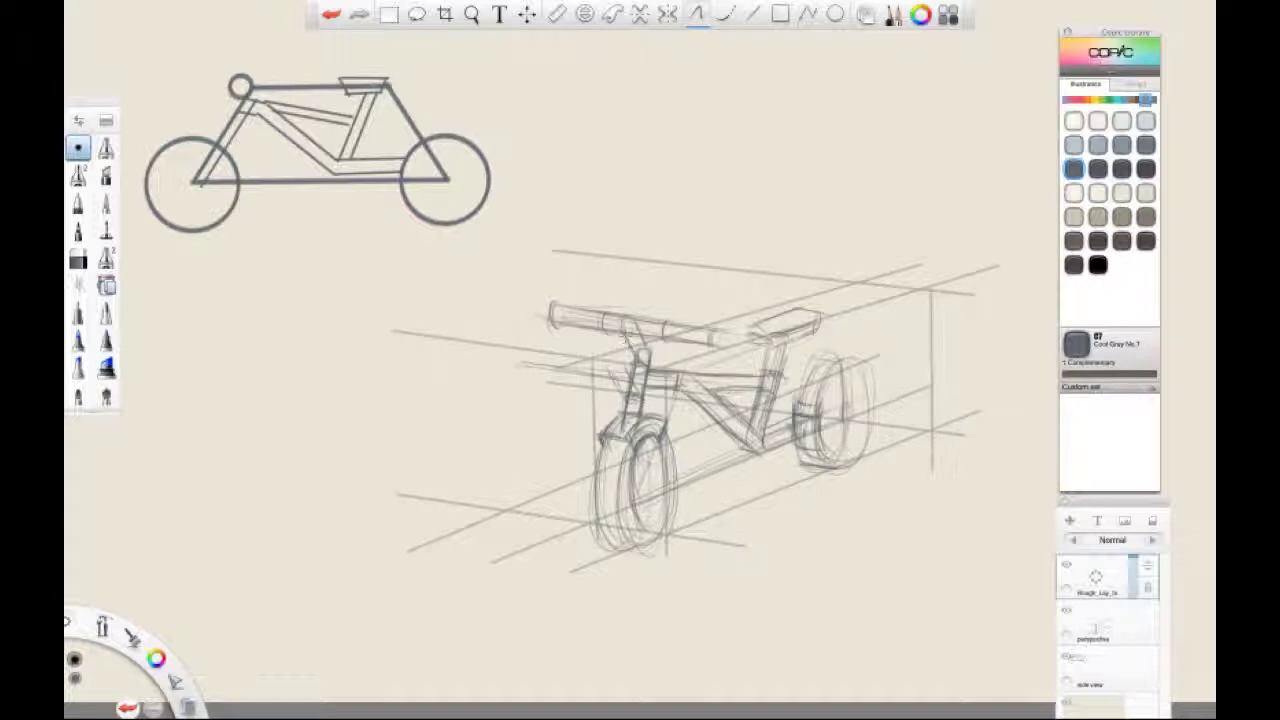
pyautogui.moveTo(654, 326); pyautogui.dragTo(674, 342)
pyautogui.moveTo(606, 310); pyautogui.dragTo(610, 336)
pyautogui.moveTo(552, 304)
pyautogui.mouseDown()
pyautogui.moveTo(558, 326)
pyautogui.moveTo(660, 337)
pyautogui.mouseUp()
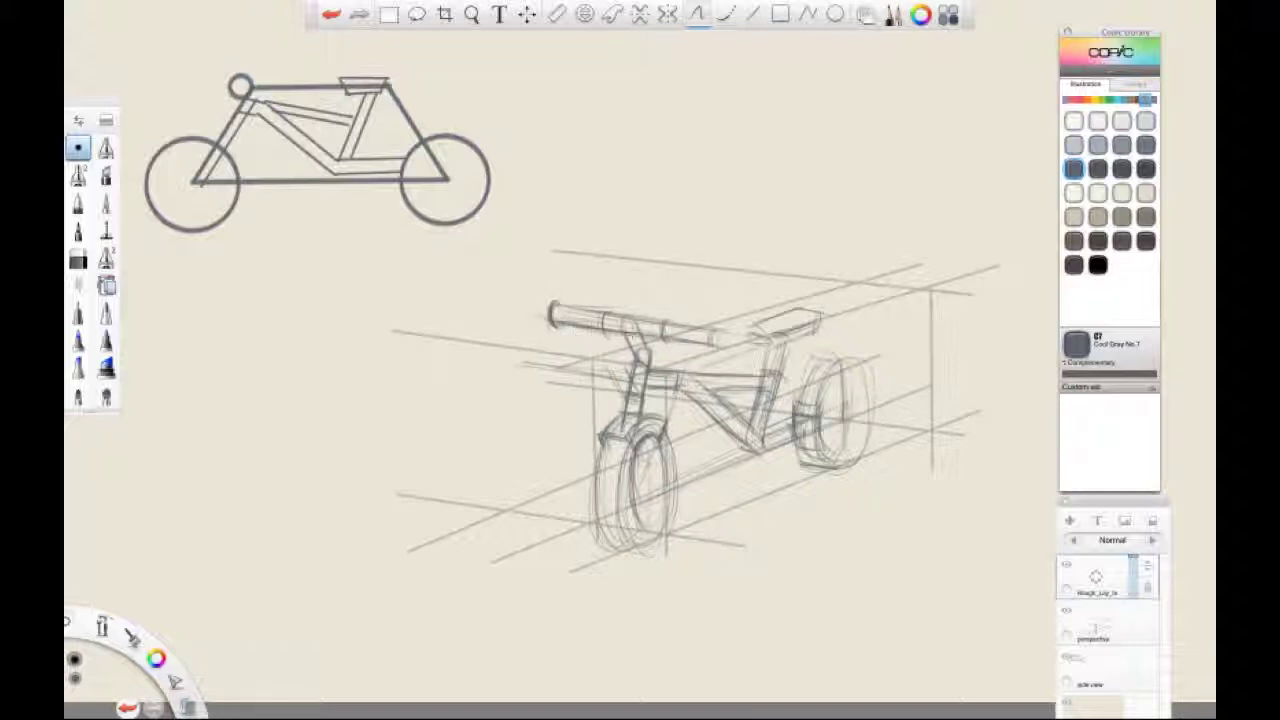
# Step: Reinforce the seat's lower edge, the rear wheel and its bracket, and the front wheel's outline
pyautogui.moveTo(742, 346)
pyautogui.mouseDown()
pyautogui.moveTo(756, 326)
pyautogui.moveTo(820, 304)
pyautogui.moveTo(816, 328)
pyautogui.mouseUp()
pyautogui.moveTo(822, 382)
pyautogui.mouseDown()
pyautogui.moveTo(816, 414)
pyautogui.moveTo(820, 396)
pyautogui.mouseUp()
pyautogui.moveTo(818, 434); pyautogui.dragTo(824, 456)
pyautogui.moveTo(810, 404); pyautogui.dragTo(802, 420)
pyautogui.moveTo(826, 364)
pyautogui.mouseDown()
pyautogui.moveTo(796, 404)
pyautogui.moveTo(842, 376)
pyautogui.moveTo(870, 418)
pyautogui.moveTo(858, 458)
pyautogui.moveTo(798, 466)
pyautogui.moveTo(850, 465)
pyautogui.mouseUp()
pyautogui.moveTo(852, 368); pyautogui.dragTo(858, 452)
pyautogui.moveTo(626, 440)
pyautogui.mouseDown()
pyautogui.moveTo(616, 534)
pyautogui.moveTo(616, 458)
pyautogui.mouseUp()
pyautogui.moveTo(622, 520); pyautogui.dragTo(598, 536)
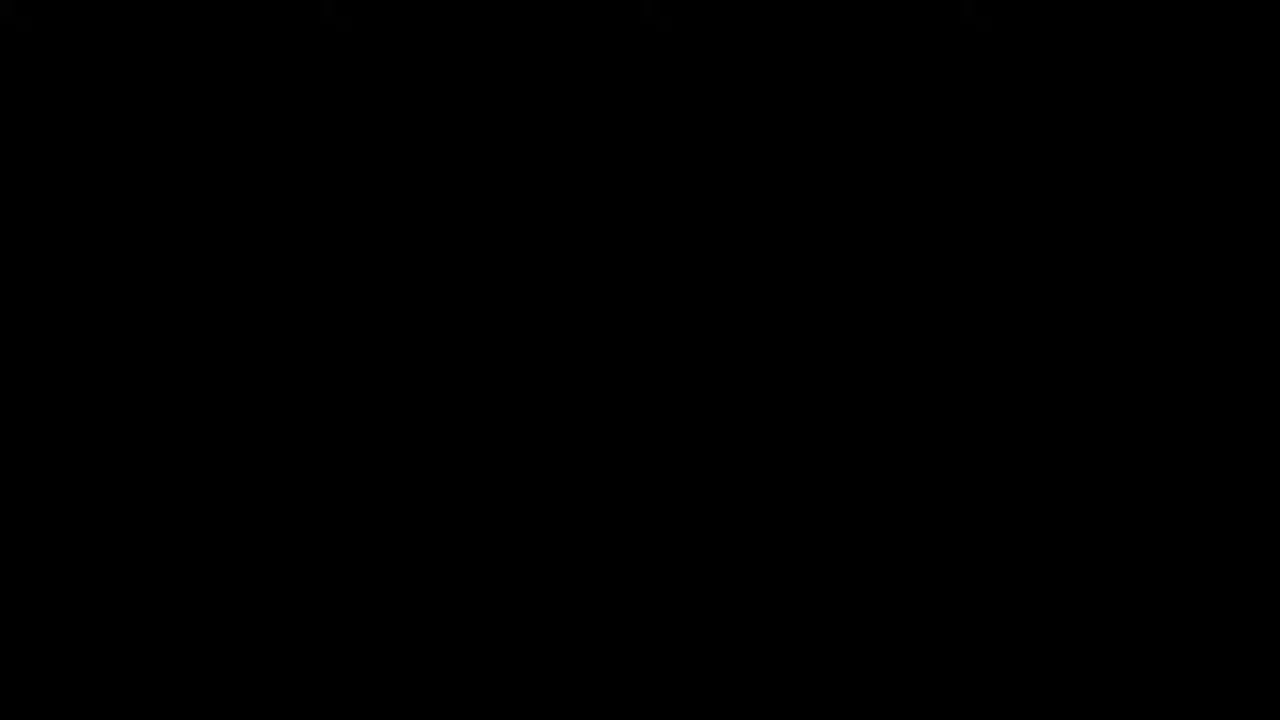